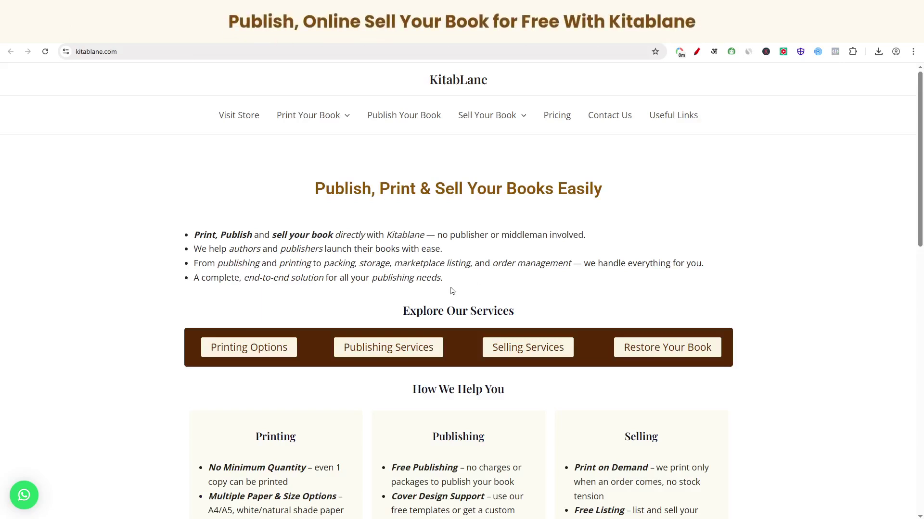
Look over the printing, publishing and selling services described on the Kitablane home page.
scroll(369, 335, "down", 4)
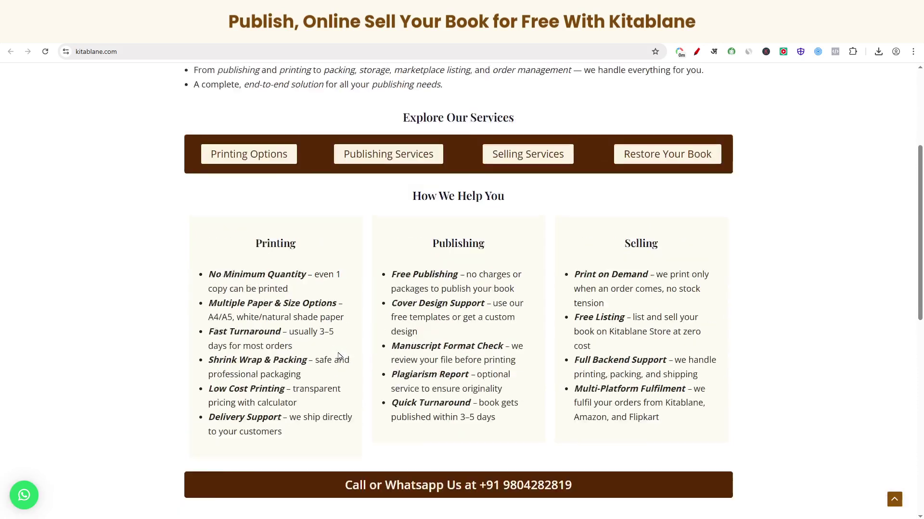
scroll(334, 210, "up", 4)
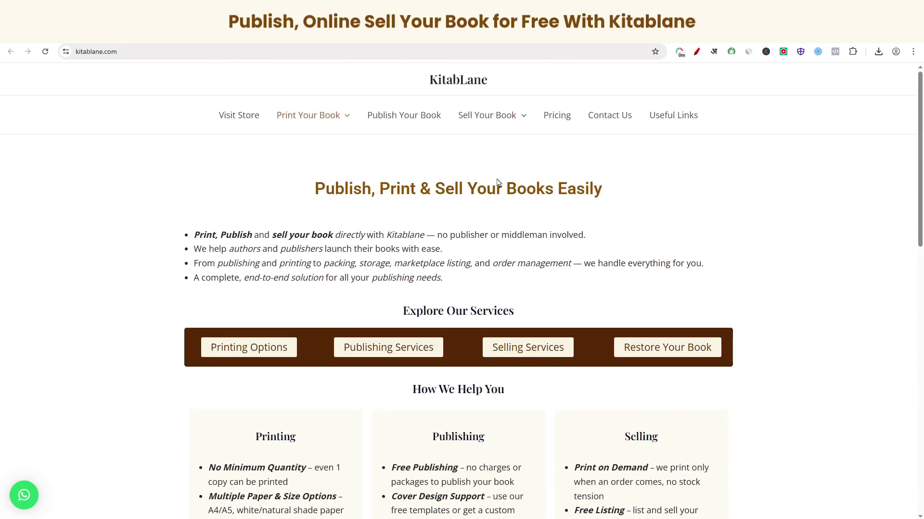
scroll(611, 219, "down", 1)
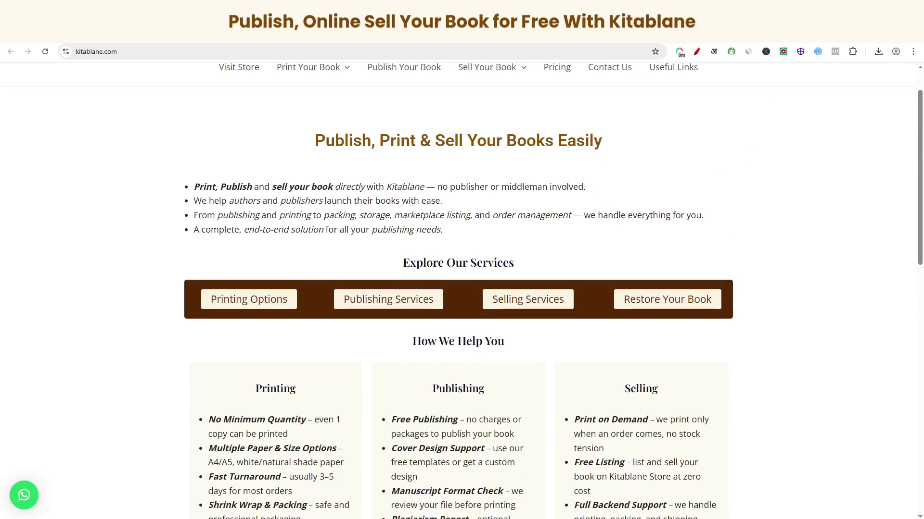
Switch to Shiprocket's shipping rate calculator page and go from there to the seller account login.
left_click(777, 10)
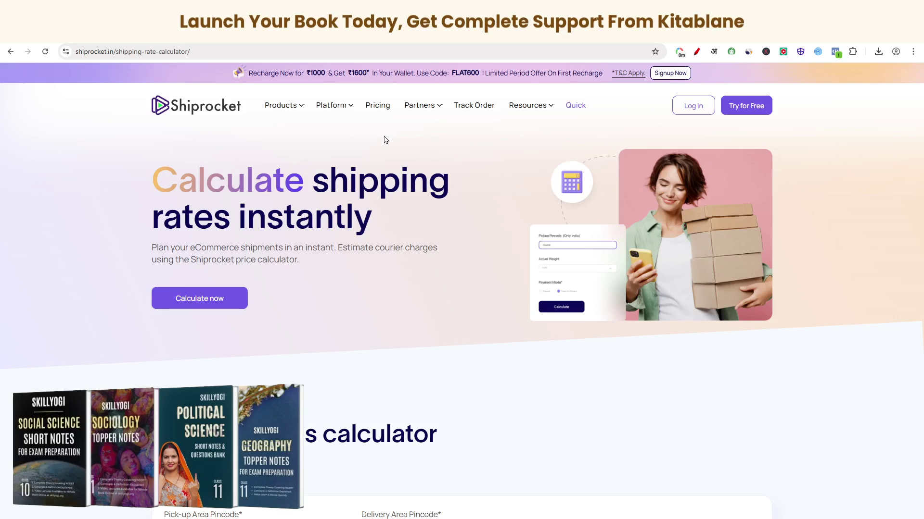
scroll(241, 305, "down", 2)
scroll(190, 301, "up", 2)
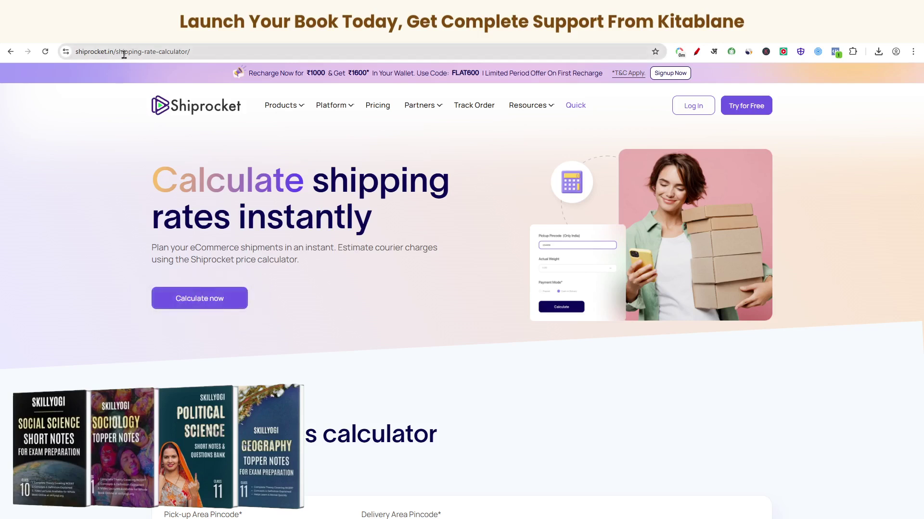
left_click(703, 113)
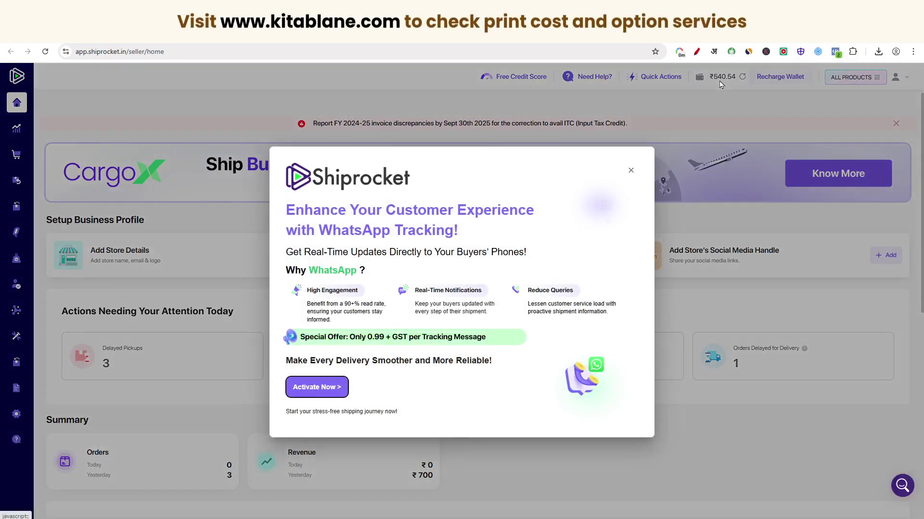
Dismiss the WhatsApp tracking offer and look over the pending actions, summary and upcoming pickups on the seller home page.
left_click(631, 171)
scroll(435, 323, "down", 3)
scroll(515, 321, "down", 2)
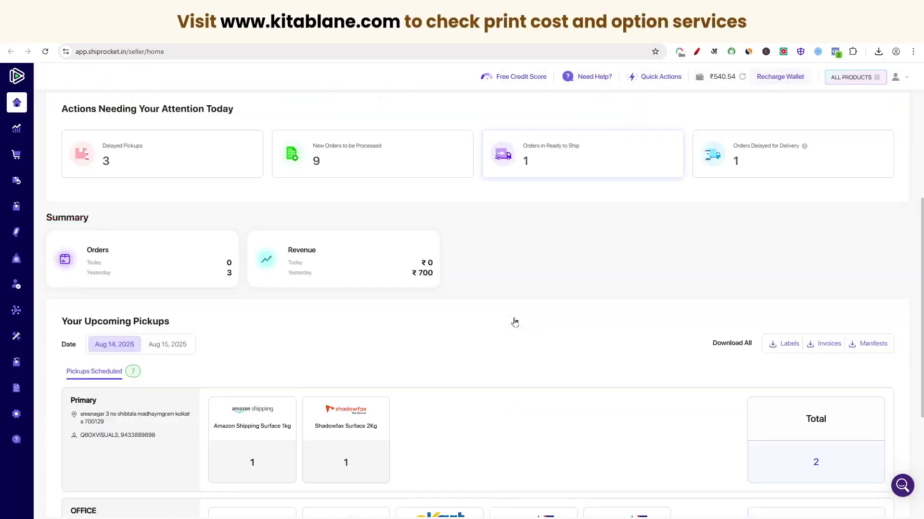
scroll(515, 321, "up", 4)
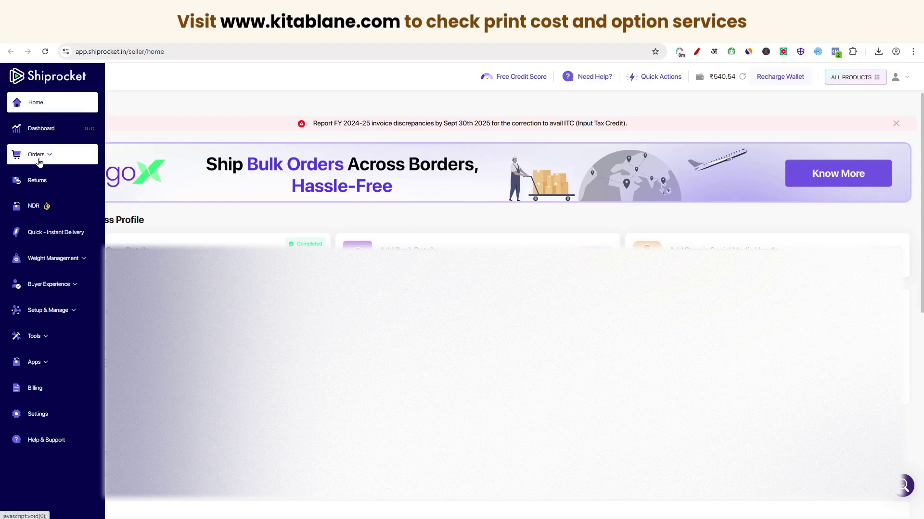
Go to the orders list, start adding a new domestic order and switch it to a bulk order.
left_click(40, 159)
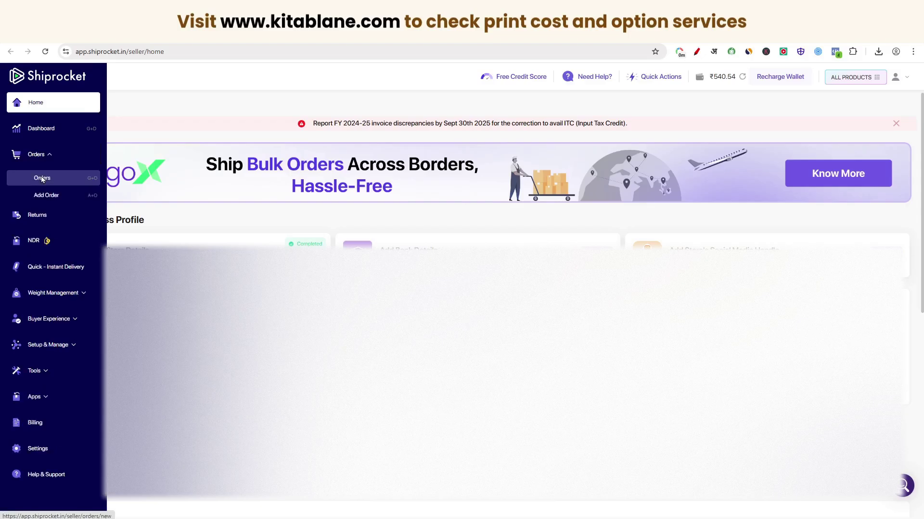
left_click(42, 178)
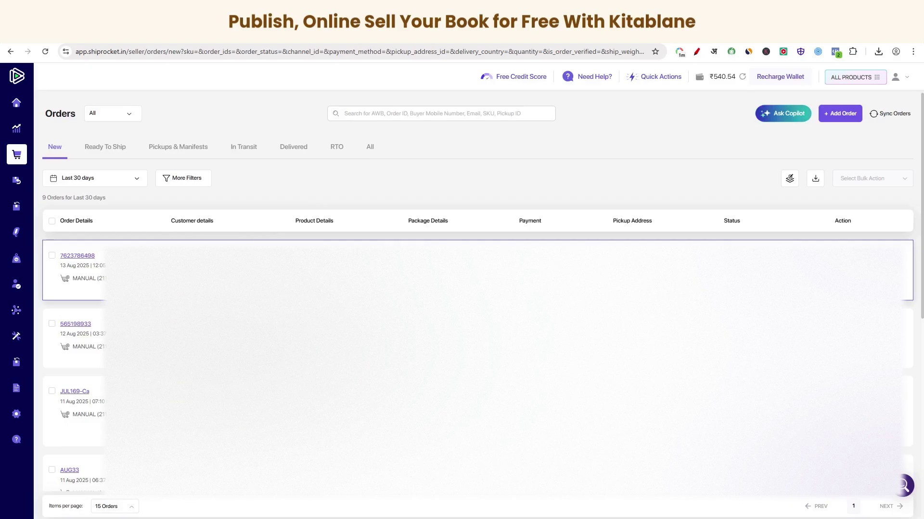
left_click(843, 114)
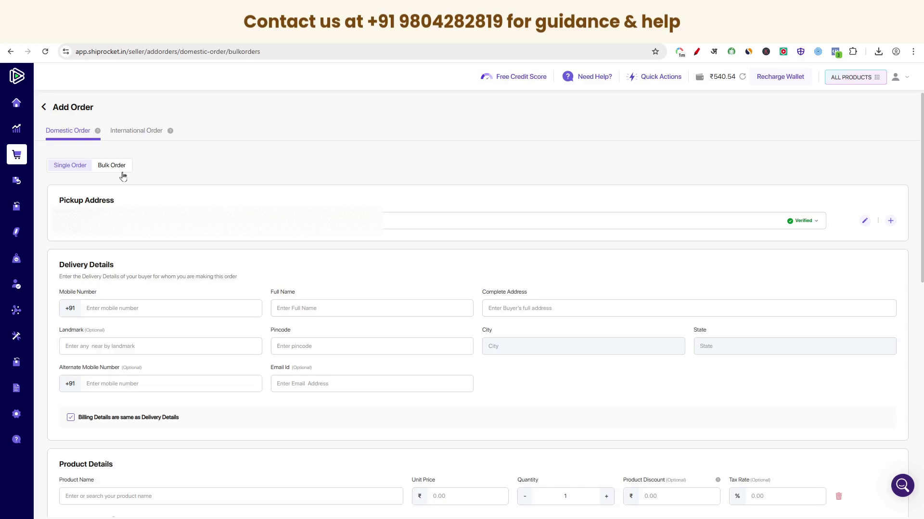
left_click(110, 169)
Download the Basic Excel File template for bulk orders and open the downloaded spreadsheet.
scroll(488, 346, "down", 3)
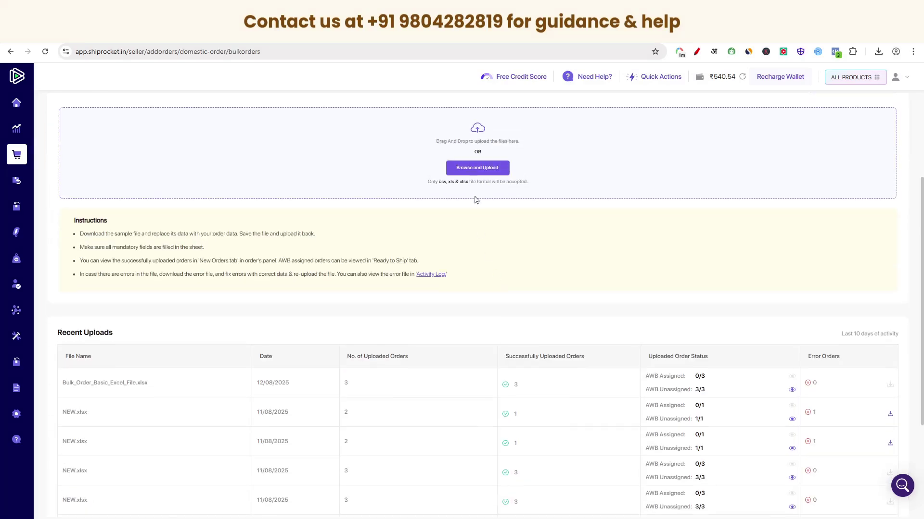
scroll(479, 193, "up", 2)
scroll(485, 214, "up", 1)
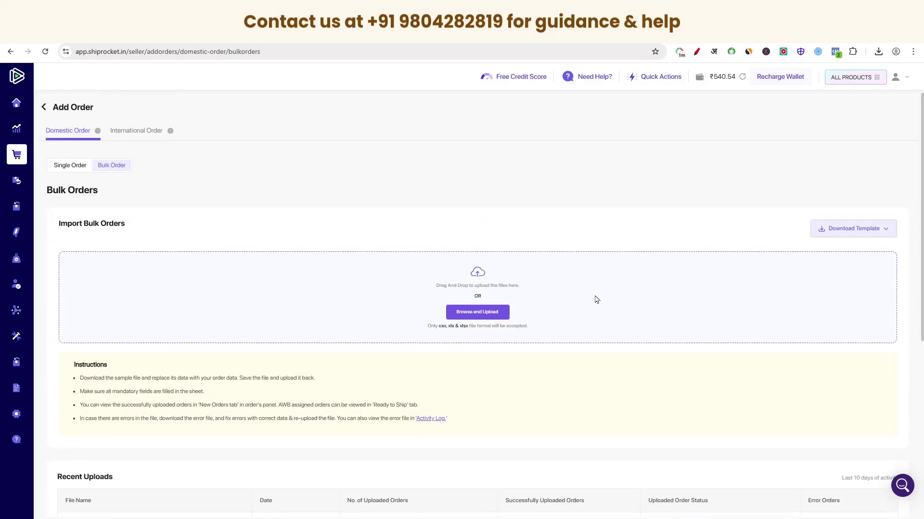
left_click(868, 236)
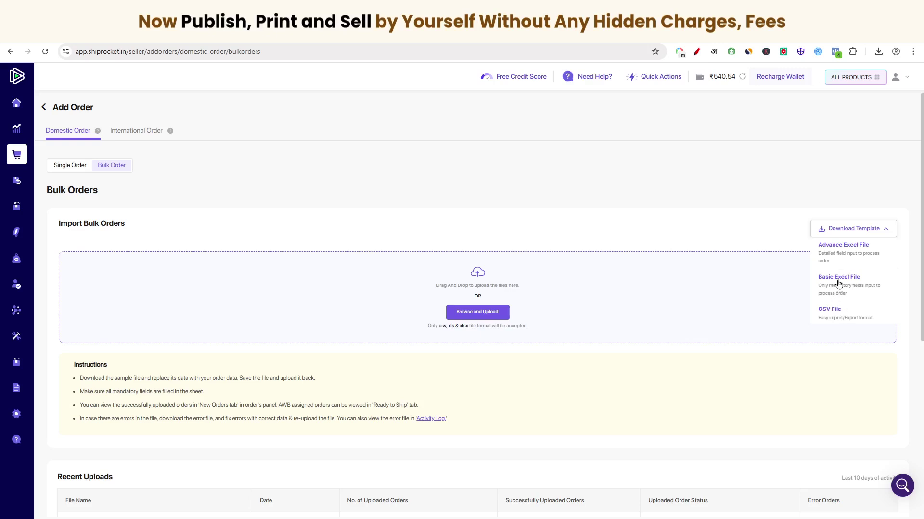
left_click(860, 288)
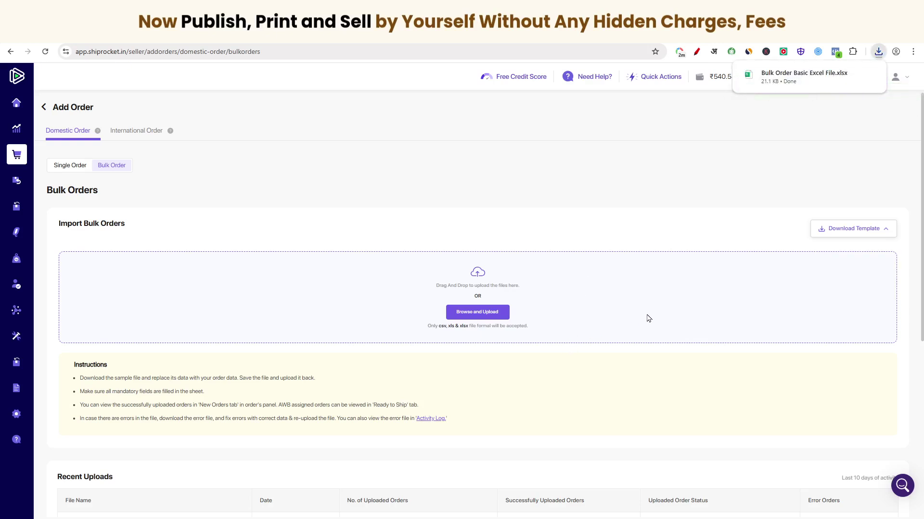
mouse_move(800, 87)
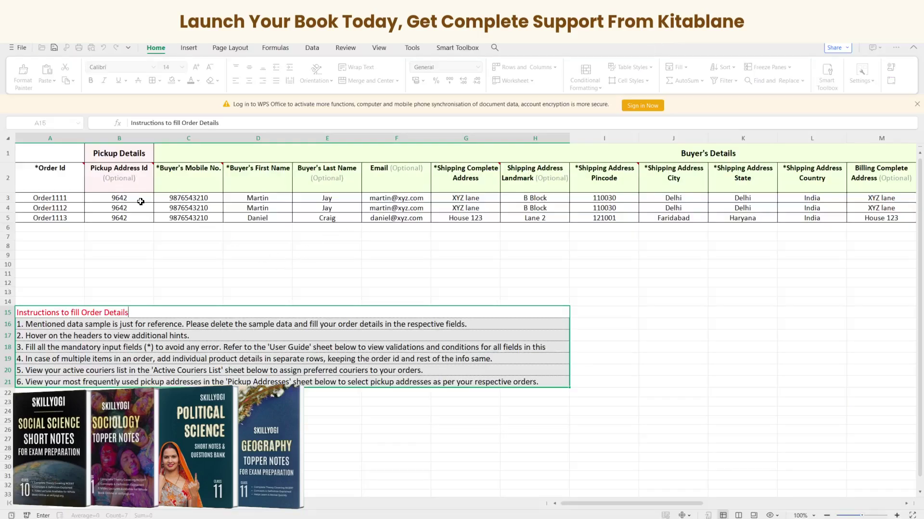
Examine the sample order IDs, pickup details and buyer details in rows 3 to 5 of the Order Sheet.
left_click_drag(56, 193, 53, 219)
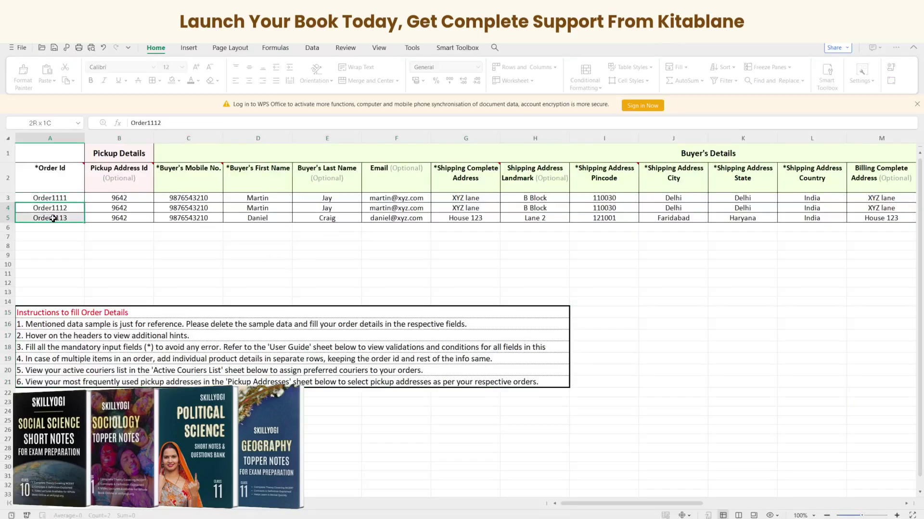
left_click_drag(118, 200, 548, 219)
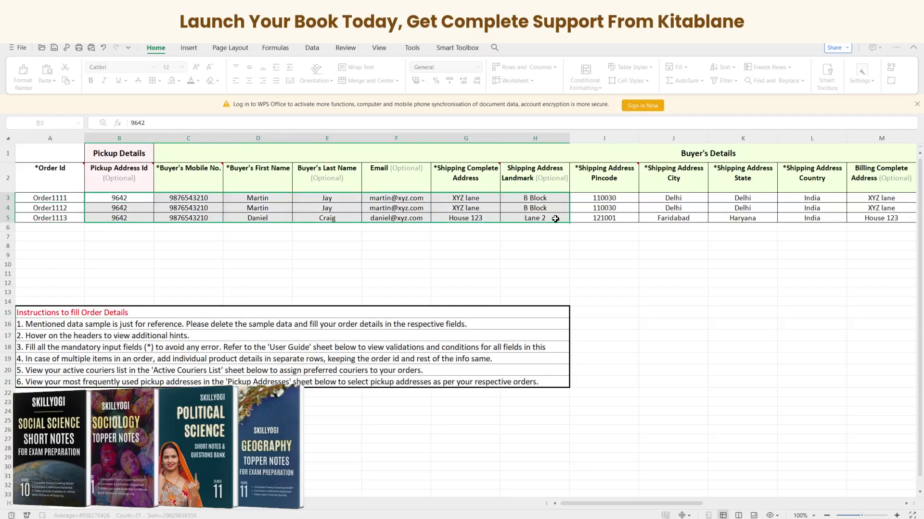
left_click(549, 219)
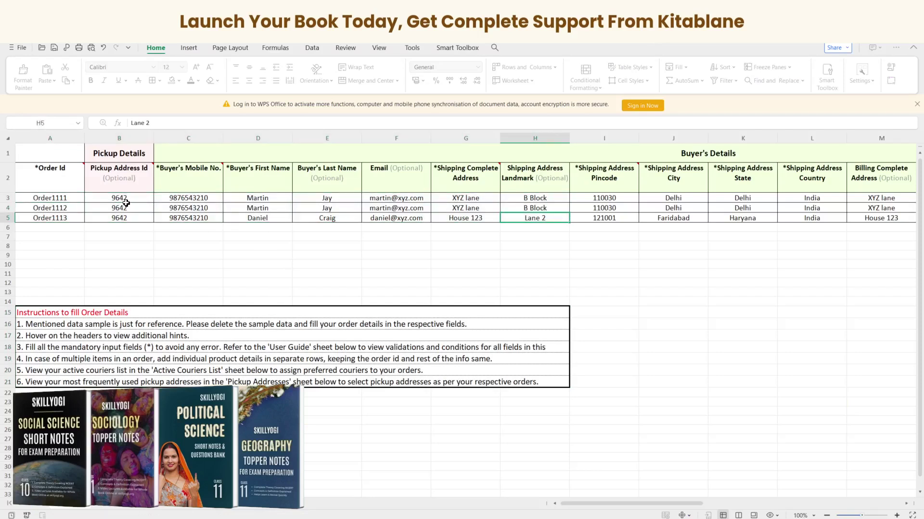
Clear the sample values in the optional pickup address ID, buyer's last name and shipping landmark columns for rows 3 to 5.
left_click_drag(120, 199, 125, 219)
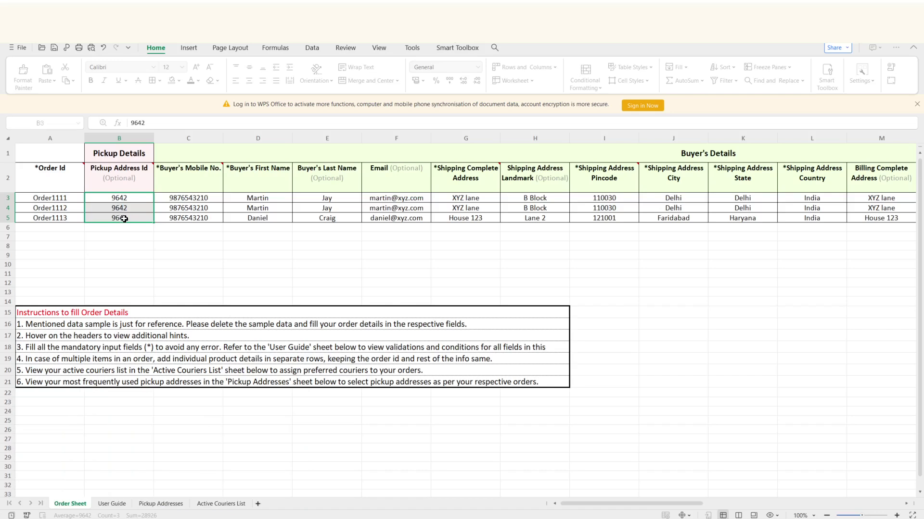
key("Delete")
left_click_drag(327, 197, 332, 219)
key("Delete")
left_click_drag(560, 198, 558, 222)
key("Delete")
Clear the sample values in all optional billing columns, from Billing Complete Address through Billing Country.
key("Right")
key("Right")
key("Right")
key("Right")
key("Right")
key("Right")
key("Right")
key("Right")
key("Right")
key("Right")
key("Right")
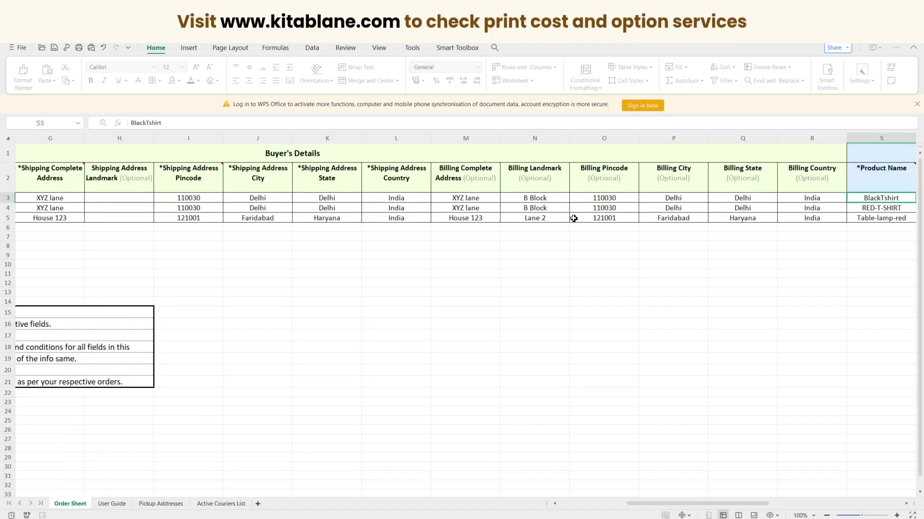
left_click_drag(463, 200, 798, 222)
key("Delete")
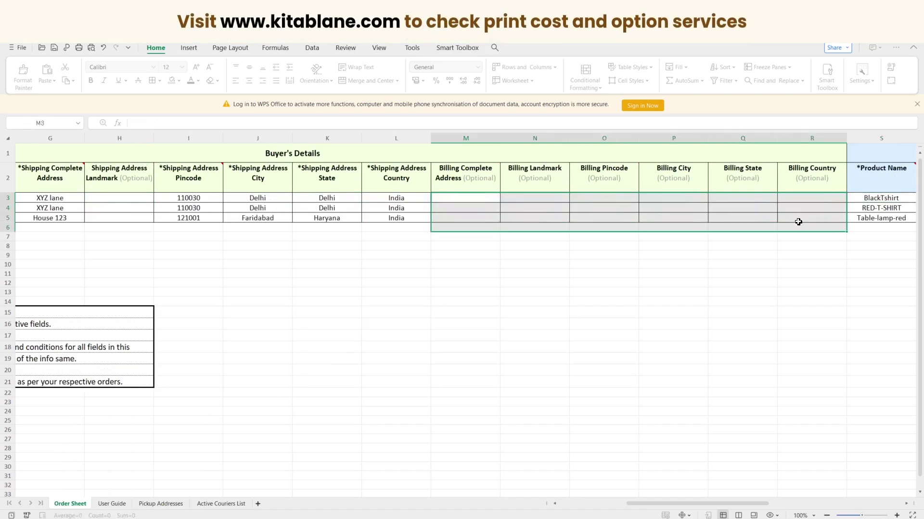
Examine the order, package and courier detail columns across the sheet and return to the first order ID.
key("Right")
key("Right")
key("Right")
key("Right")
key("Right")
key("Right")
key("Right")
key("Right")
key("Right")
key("Right")
key("Right")
key("Right")
key("Right")
key("Right")
key("Right")
key("Right")
key("Right")
key("Right")
key("Right")
key("Right")
key("Left")
key("Left")
key("Left")
key("Left")
key("Left")
key("Left")
key("Left")
key("Left")
key("Left")
key("Left")
key("Left")
key("Left")
key("Left")
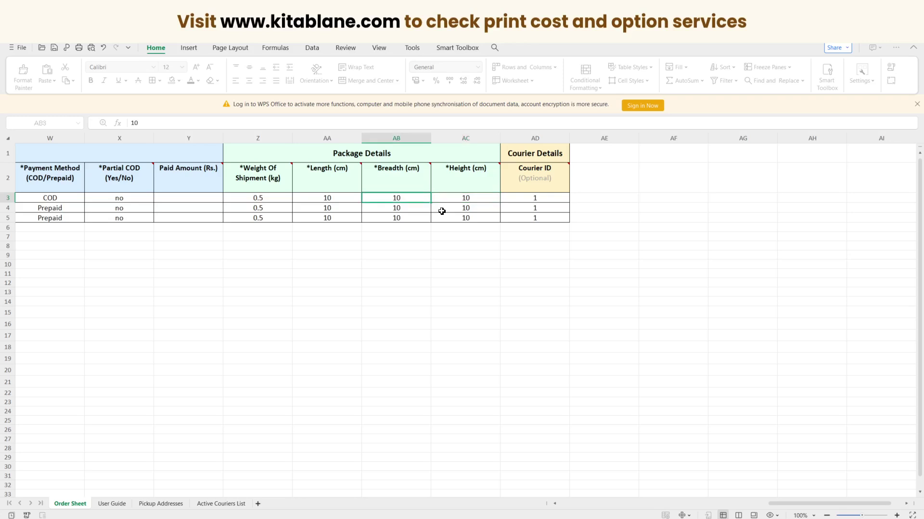
key("Left")
key("Left")
key("Left")
key("Left")
key("Left")
key("Left")
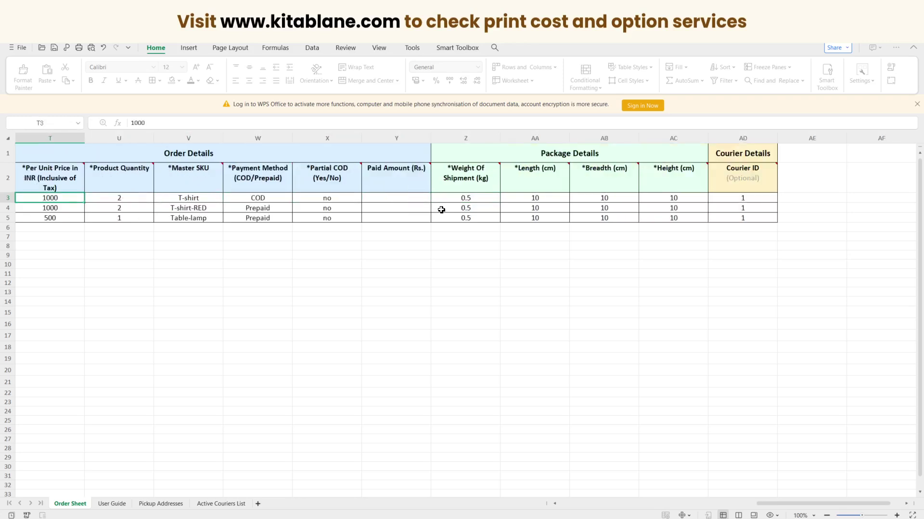
key("Left")
key("Left")
key("Left")
key("Left")
key("Left")
key("Left")
key("Left")
key("Left")
key("Left")
key("Left")
key("Left")
key("Left")
key("Left")
key("Left")
key("Left")
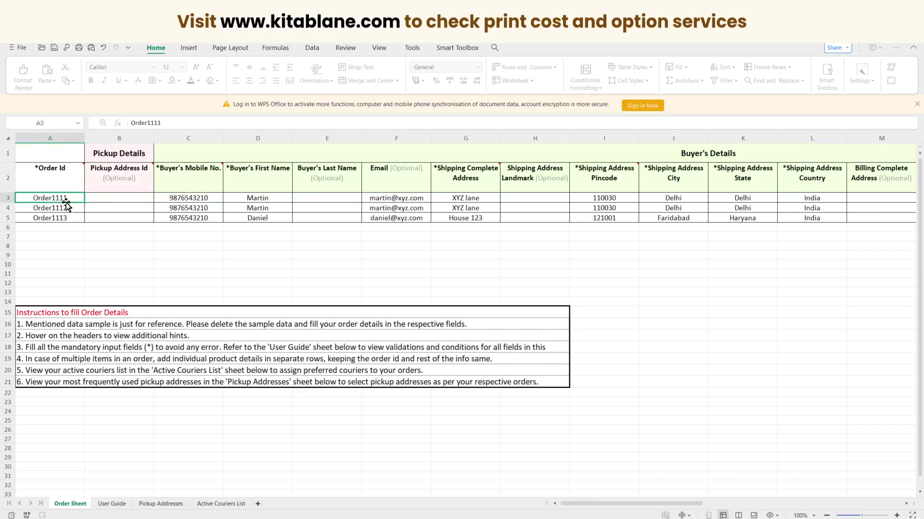
Check the required mobile number and first name columns and clear the sample values in the optional Email column.
left_click_drag(195, 176, 187, 219)
left_click(183, 201)
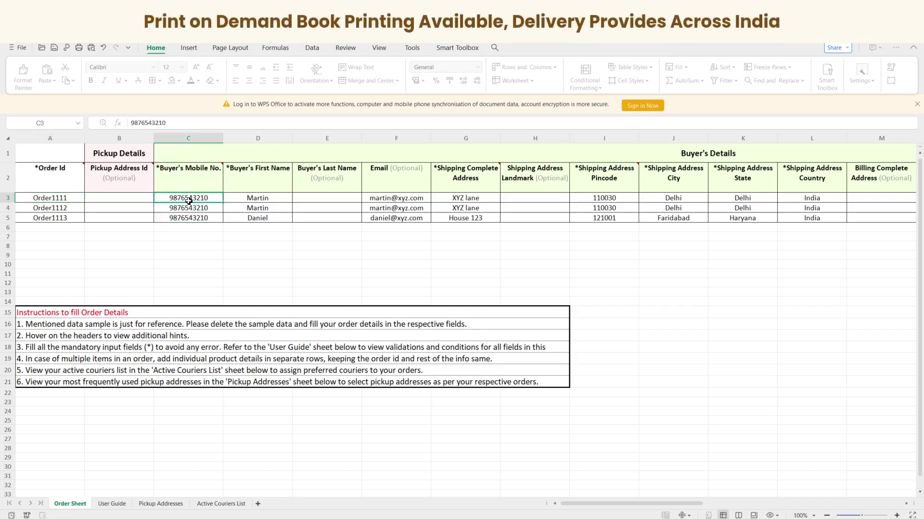
left_click_drag(260, 201, 261, 227)
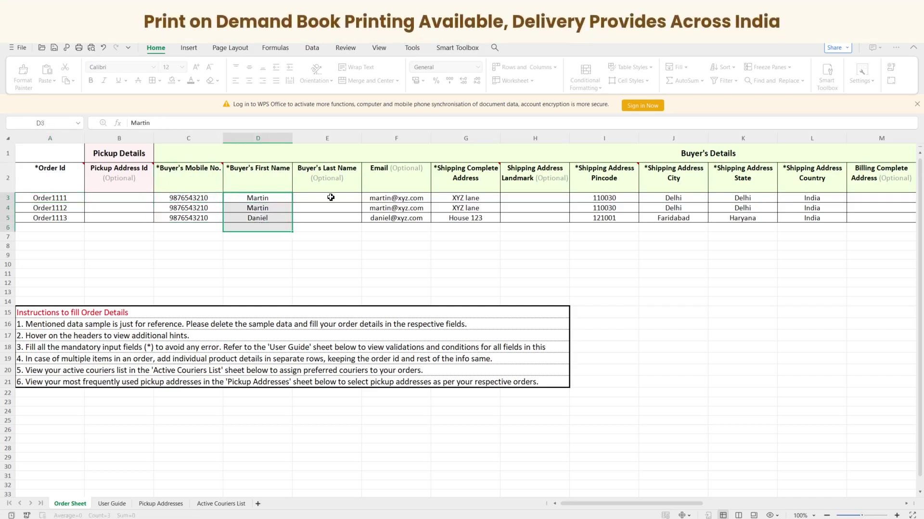
left_click_drag(400, 200, 400, 222)
key("Delete")
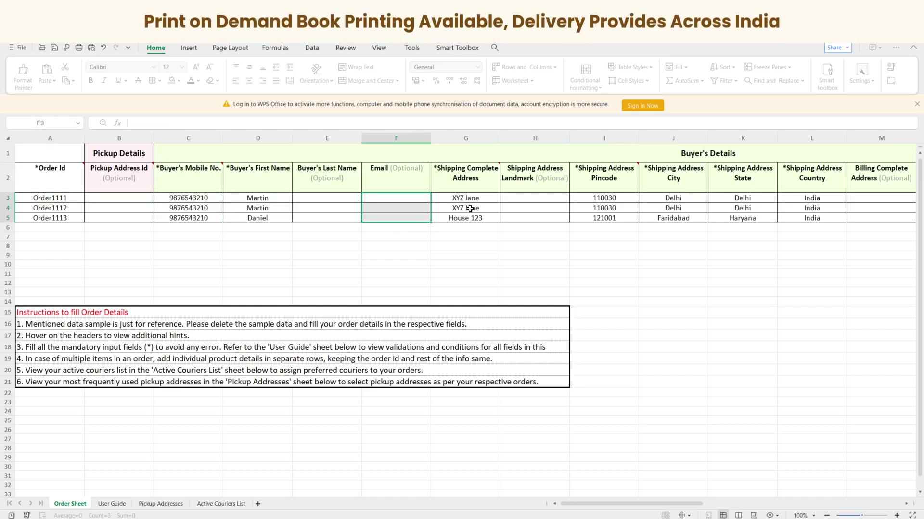
Review the shipping complete address, pincode, city, state and country columns of the sample orders.
left_click_drag(466, 200, 469, 218)
left_click_drag(592, 201, 595, 220)
left_click(648, 219)
key("Right")
key("Right")
key("Right")
key("Right")
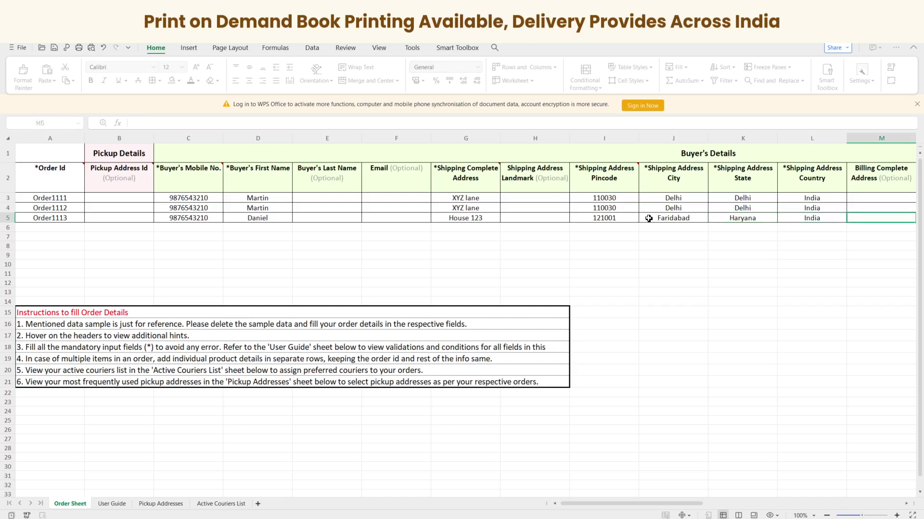
key("Right")
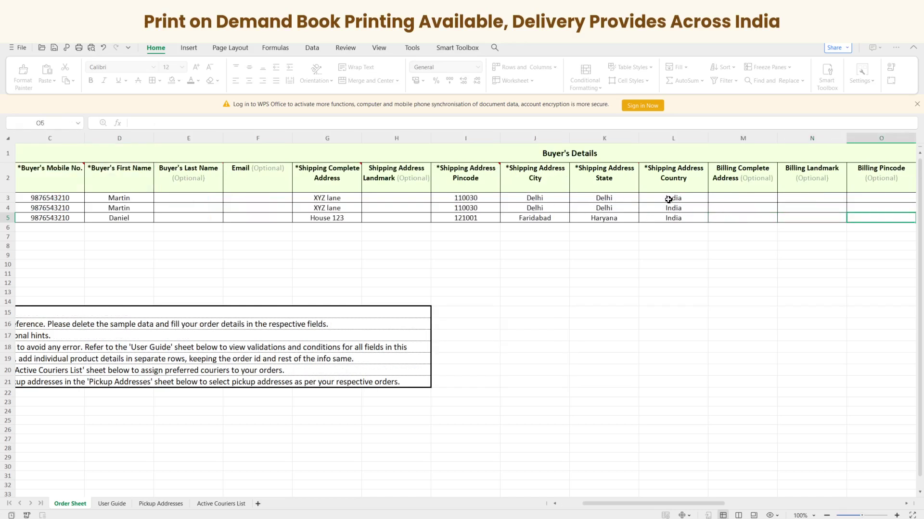
Copy India from the Shipping Address Country column into the shipping city and state cells of rows 3 to 5.
left_click_drag(657, 201, 681, 211)
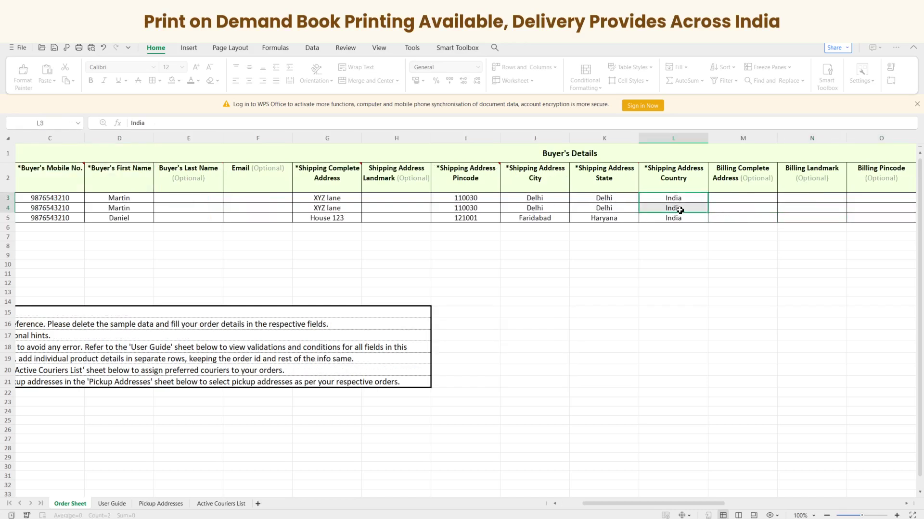
left_click(686, 200)
key("ctrl+c")
left_click_drag(550, 197, 533, 217)
key("ctrl+v")
left_click_drag(616, 198, 617, 217)
key("ctrl+v")
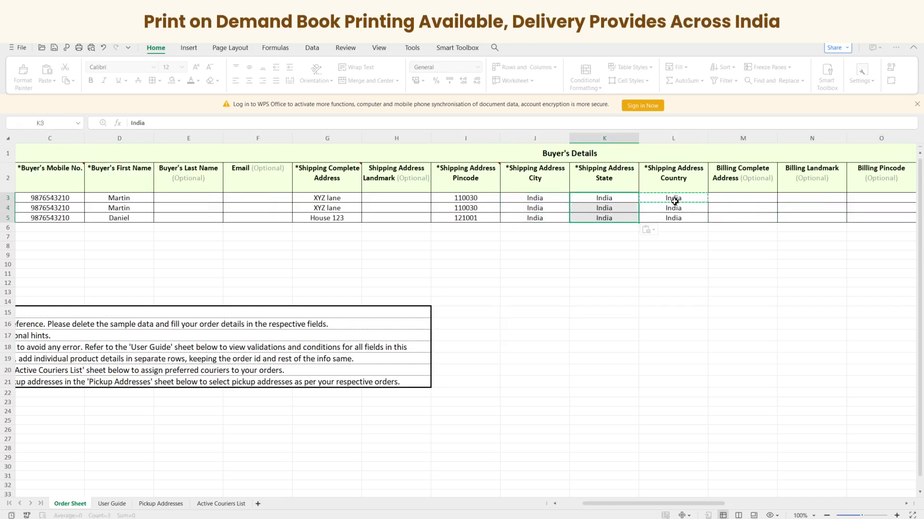
Review the required shipping pincode, complete address, first name and mobile number columns, ending at the first order ID.
left_click_drag(472, 179, 474, 216)
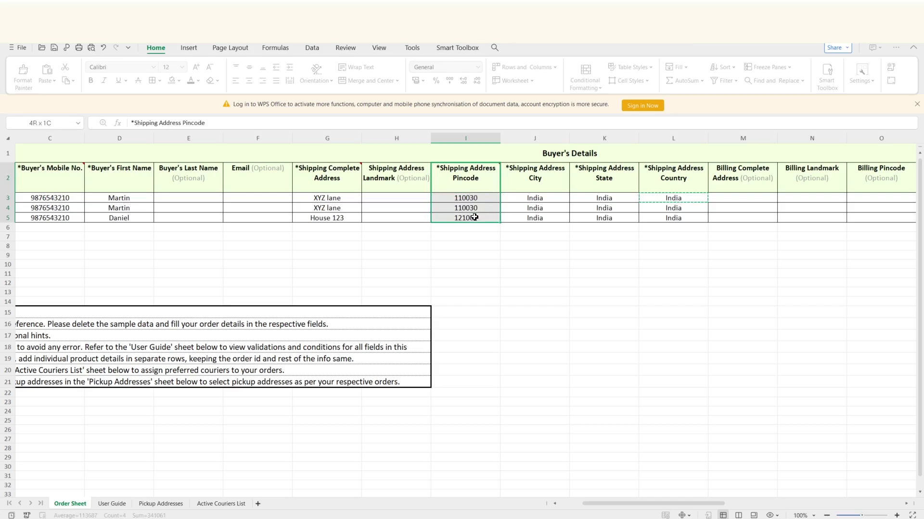
left_click_drag(331, 185, 330, 214)
left_click_drag(118, 182, 118, 219)
left_click(51, 207)
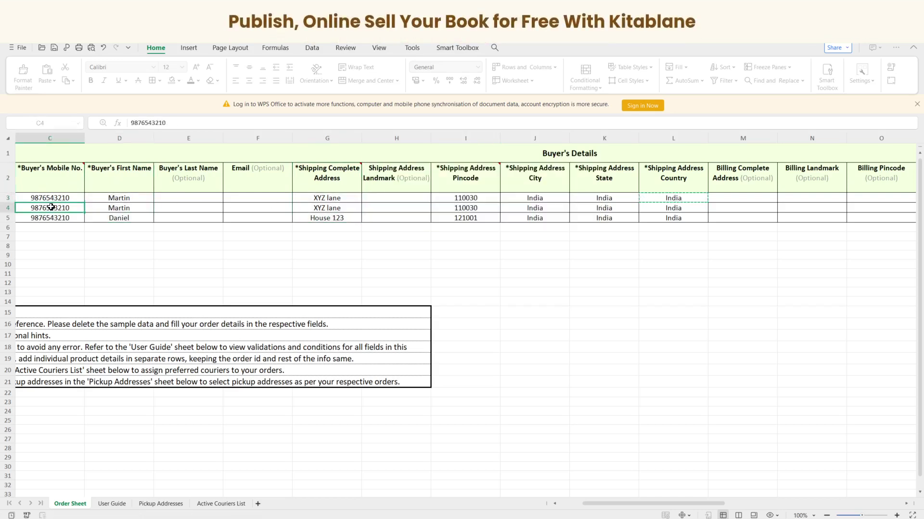
key("ctrl+Home")
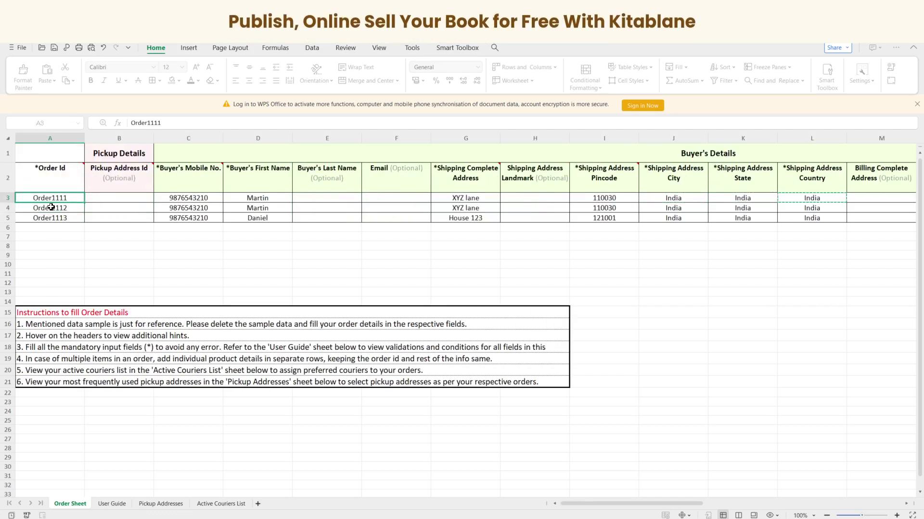
Review the first order's required buyer and shipping columns, continuing through the optional billing columns.
key("Right")
key("Right")
key("Right")
key("Right")
key("Right")
key("Right")
key("Right")
key("Right")
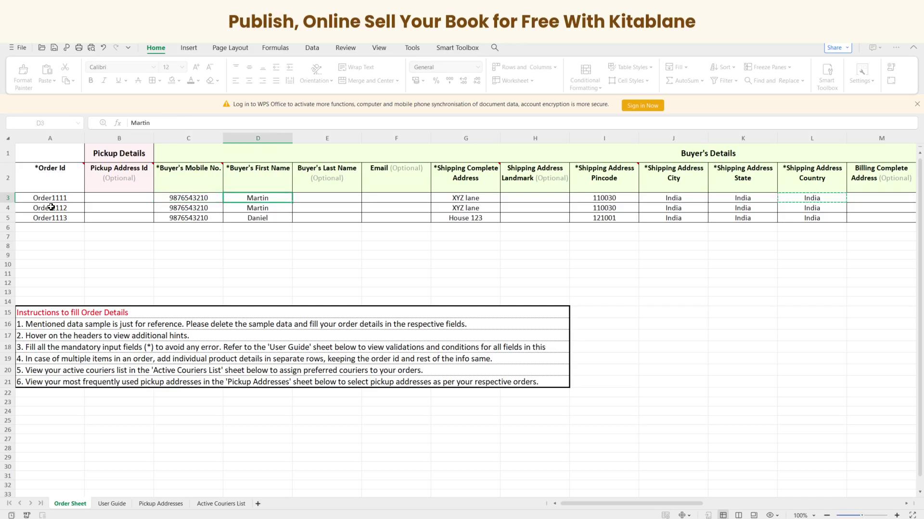
key("Left")
key("Left")
key("Right")
key("Right")
key("Right")
key("Right")
key("Right")
key("Right")
key("Right")
key("Right")
key("Right")
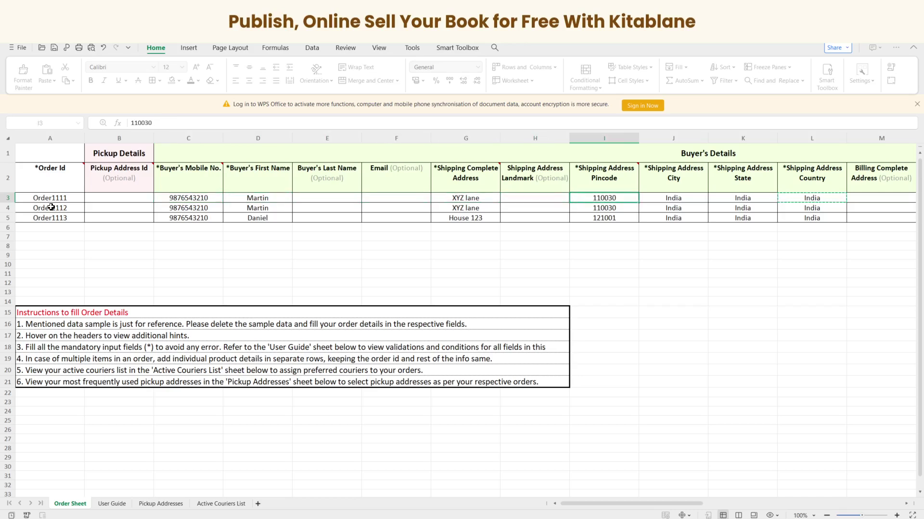
key("Right")
key("Right")
key("Right")
key("Right")
key("Right")
key("Right")
key("Right")
key("Right")
key("Right")
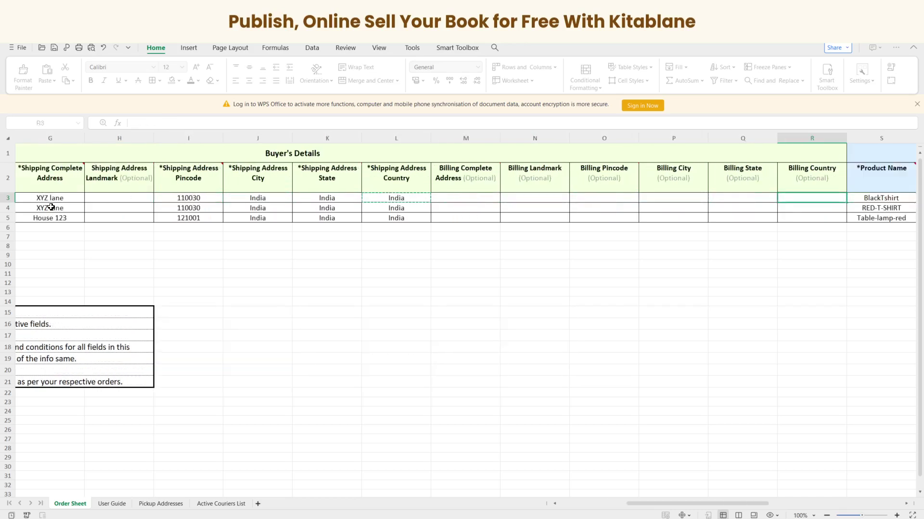
Set the first order's product name to book and its per unit price to 500.
key("Left")
key("Left")
key("Left")
key("Left")
key("Left")
key("Left")
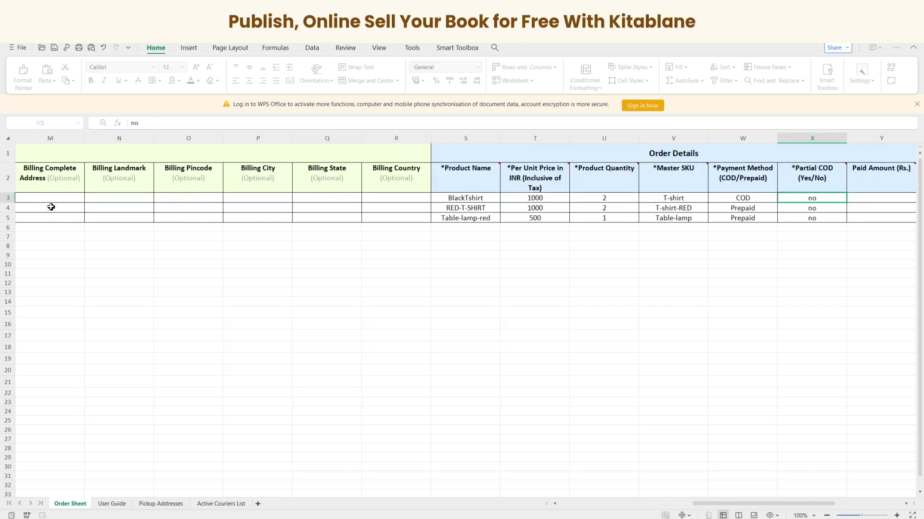
type("book")
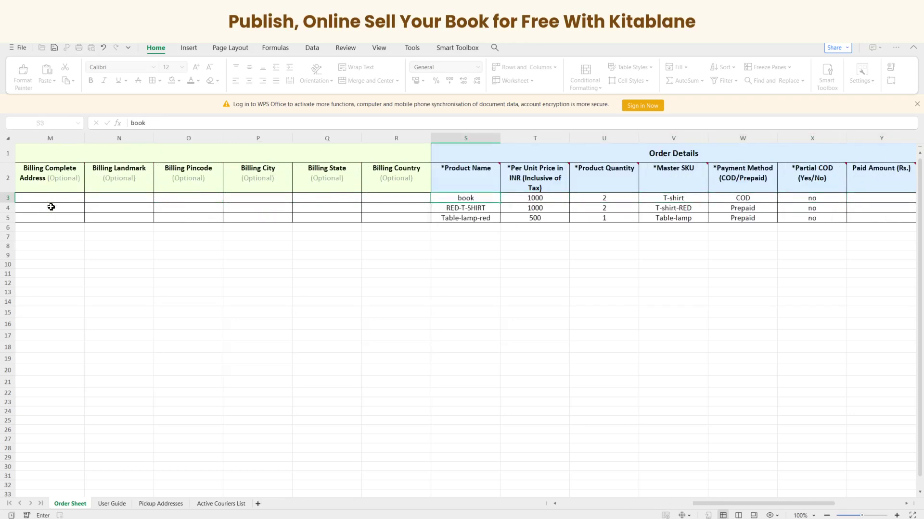
key("Return")
key("Up")
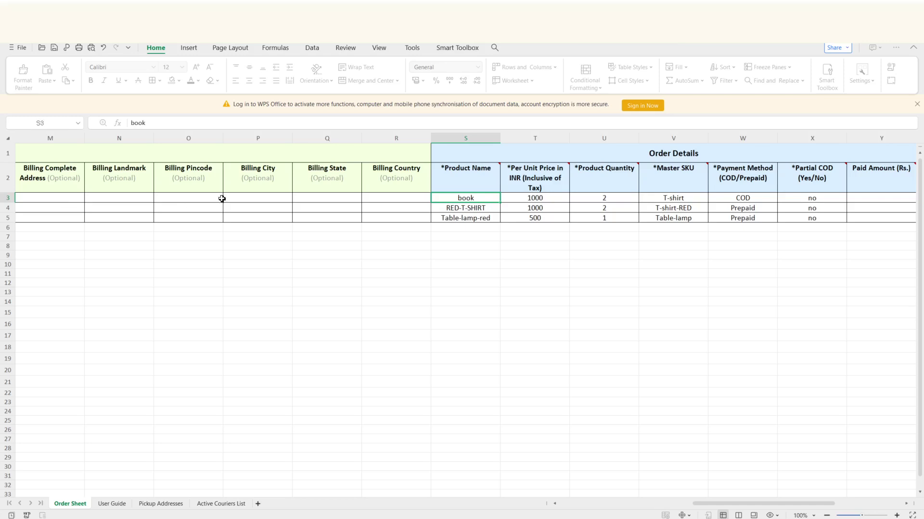
key("Right")
type("5")
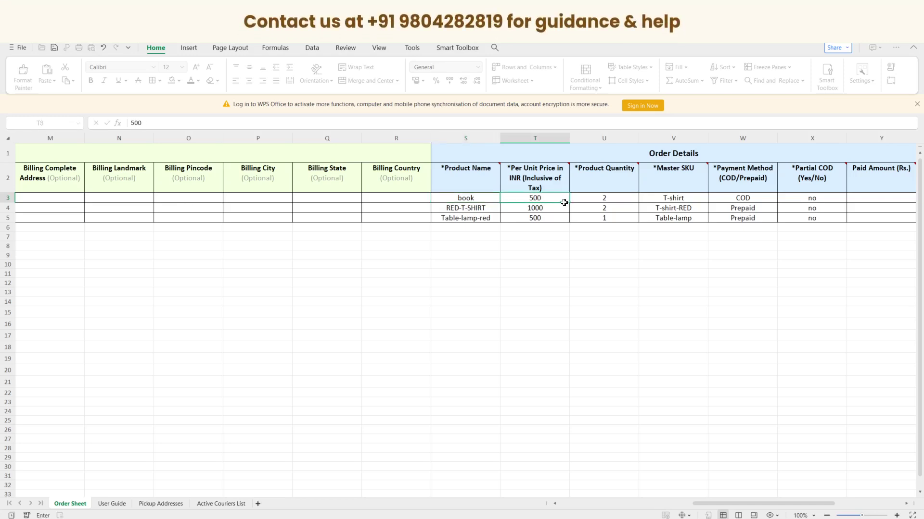
Copy the product name book and the unit price of 500 from row 3 into rows 4 and 5.
left_click_drag(476, 198, 479, 218)
key("ctrl+c")
key("ctrl+v")
left_click(547, 199)
left_click_drag(550, 209, 556, 216)
key("ctrl+v")
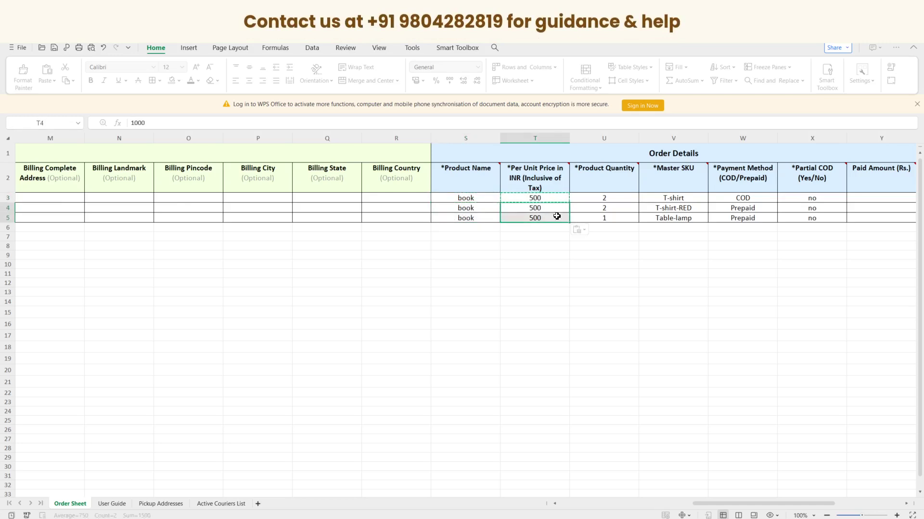
Set the product quantity of the second order in row 4 to 1.
left_click(626, 204)
type("1")
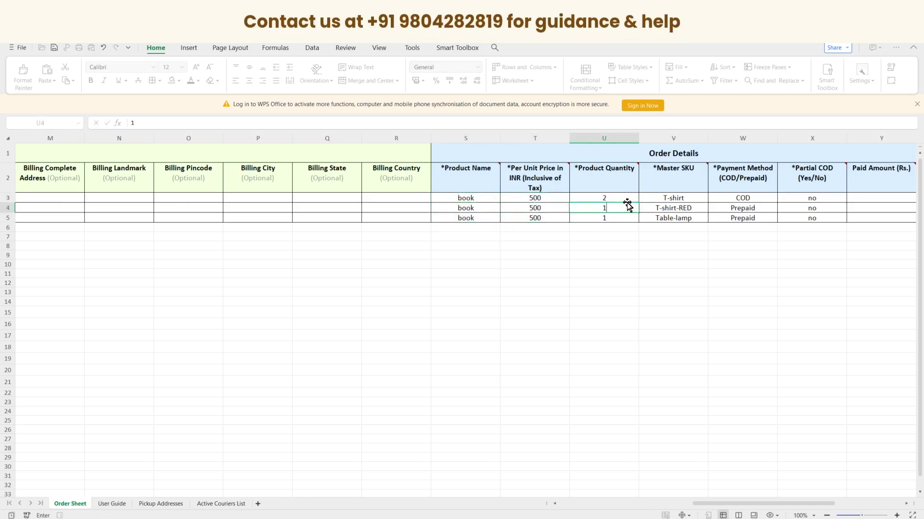
left_click(624, 200)
Copy the product name book into the Master SKU cells of rows 3 to 5.
left_click(688, 201)
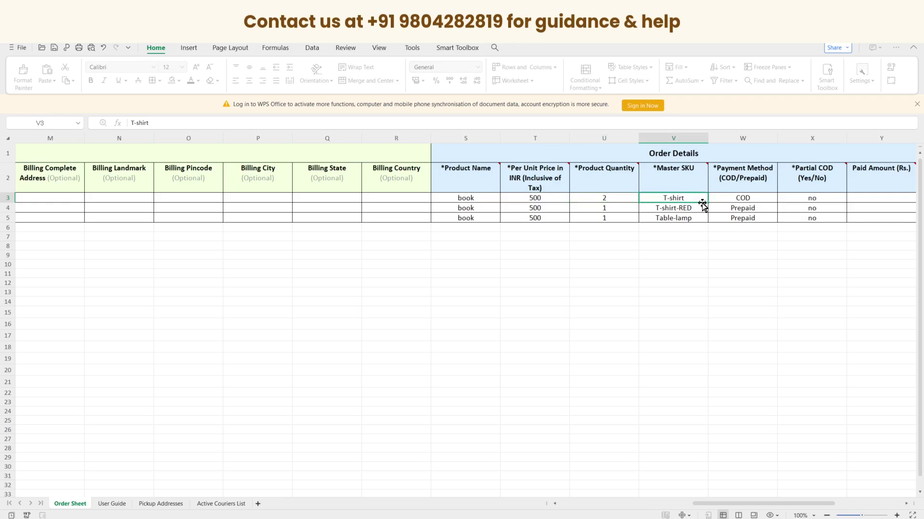
left_click(495, 198)
key("ctrl+c")
left_click(685, 199)
key("ctrl+v")
left_click(691, 209)
key("ctrl+v")
left_click(690, 216)
key("ctrl+v")
Change the first order's payment method to Prepaid by copying the value from row 4.
left_click(746, 198)
left_click(757, 210)
key("ctrl+c")
left_click(758, 198)
key("ctrl+v")
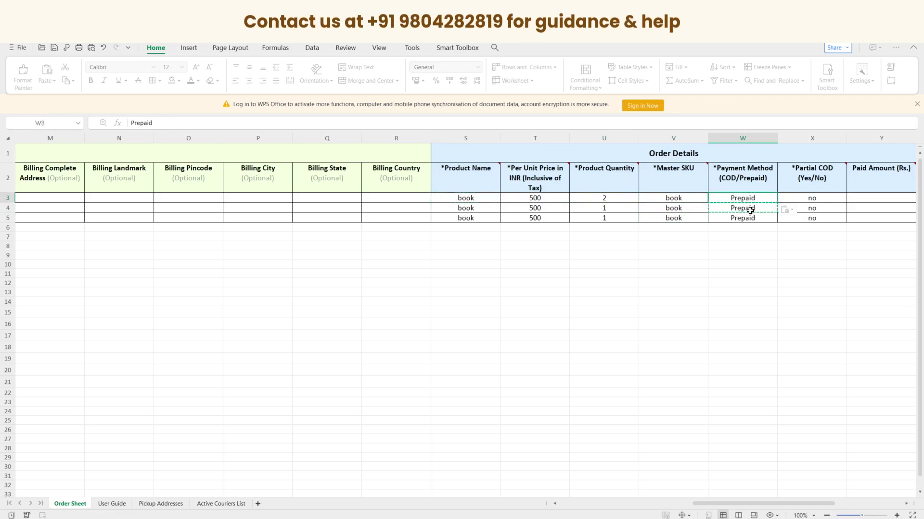
left_click(755, 217)
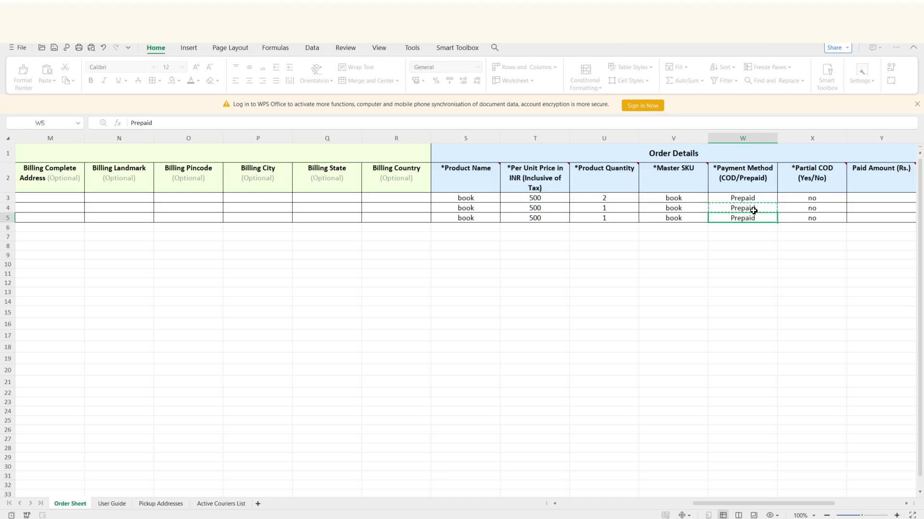
Review the partial COD, paid amount, shipment weight, package dimension and courier columns of the sample orders.
key("Right")
key("Right")
scroll(753, 211, "right", 2)
key("Left")
key("Right")
key("Right")
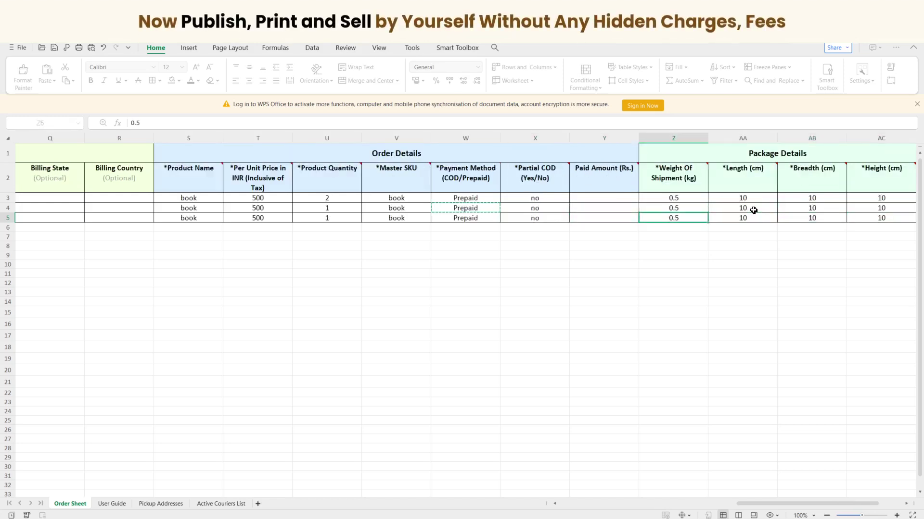
key("Right")
key("Right")
key("Left")
key("Left")
key("Up")
key("Right")
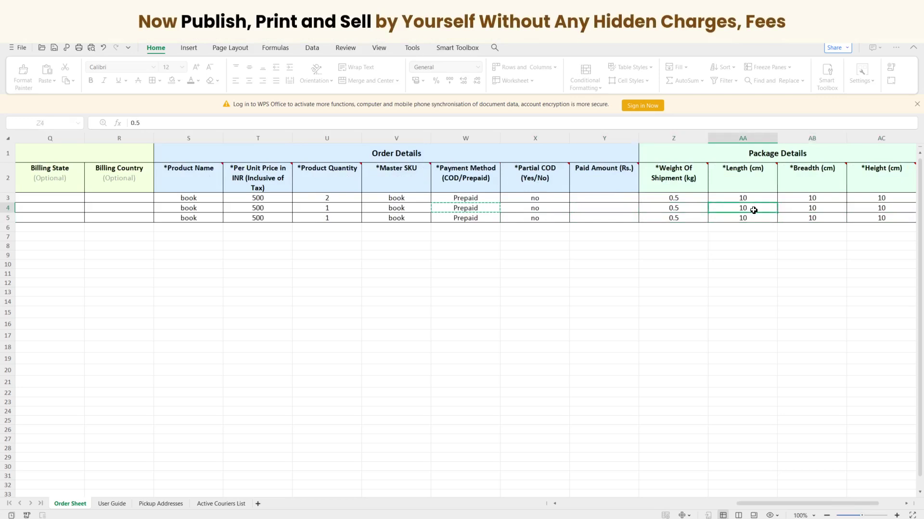
key("Right")
key("Right")
key("Right")
key("Right")
key("Left")
key("Left")
key("Left")
key("Left")
key("Left")
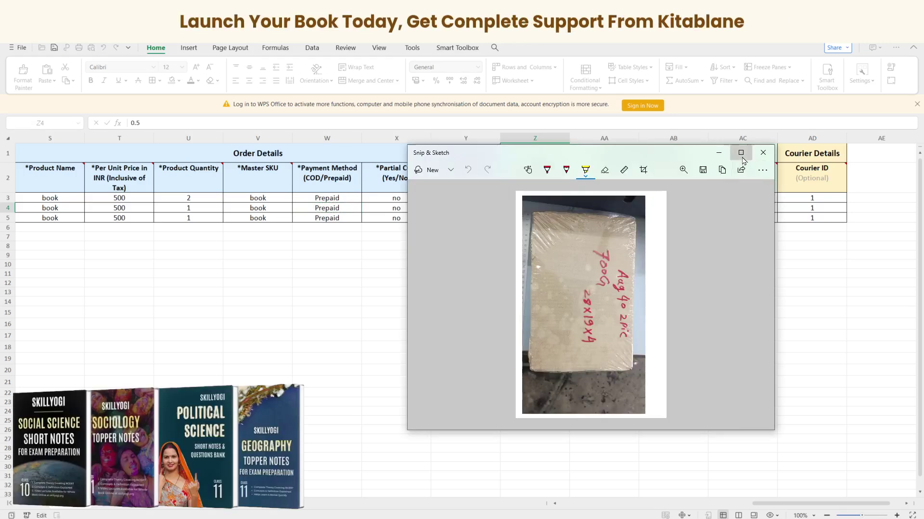
Enlarge the parcel photo in Snip & Sketch to read the weight and dimensions written on the package.
left_click(738, 150)
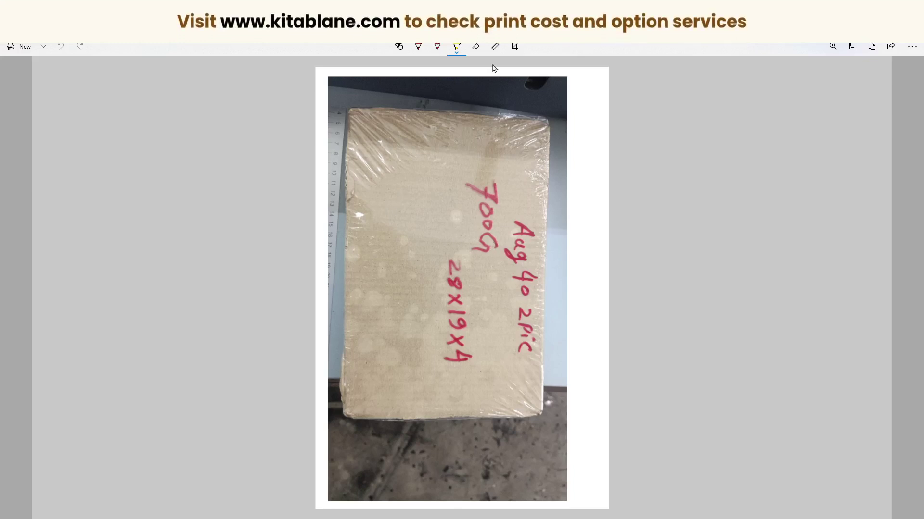
left_click(514, 46)
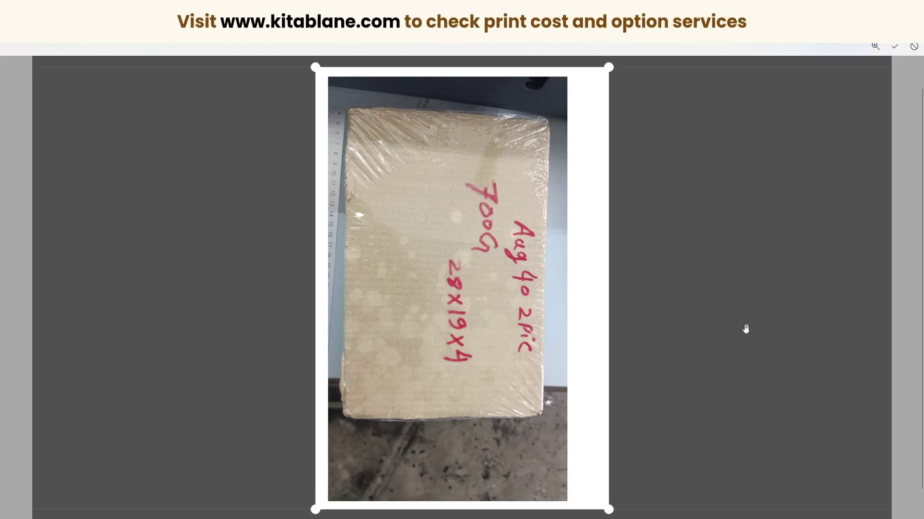
left_click(895, 46)
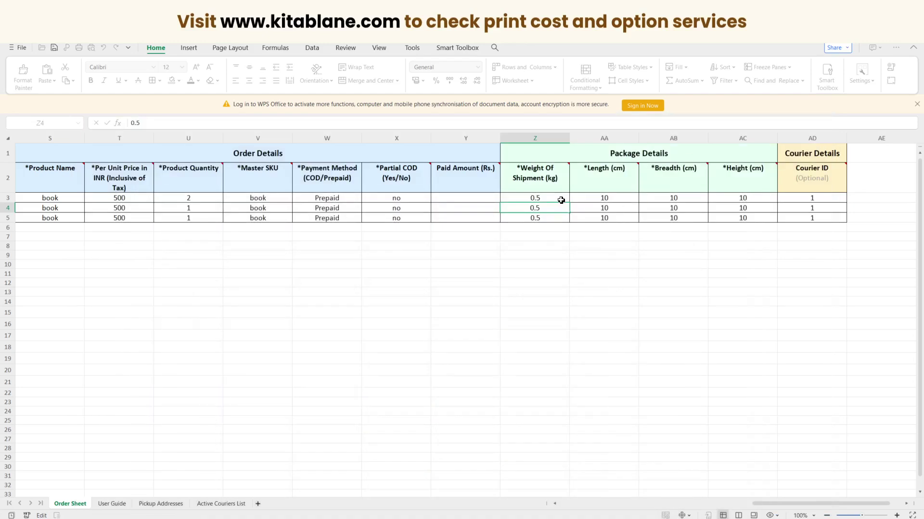
Set the first order's shipment weight to 0.7 kg.
left_click(561, 200)
type("0.7")
key("Tab")
key("Up")
left_click(561, 200)
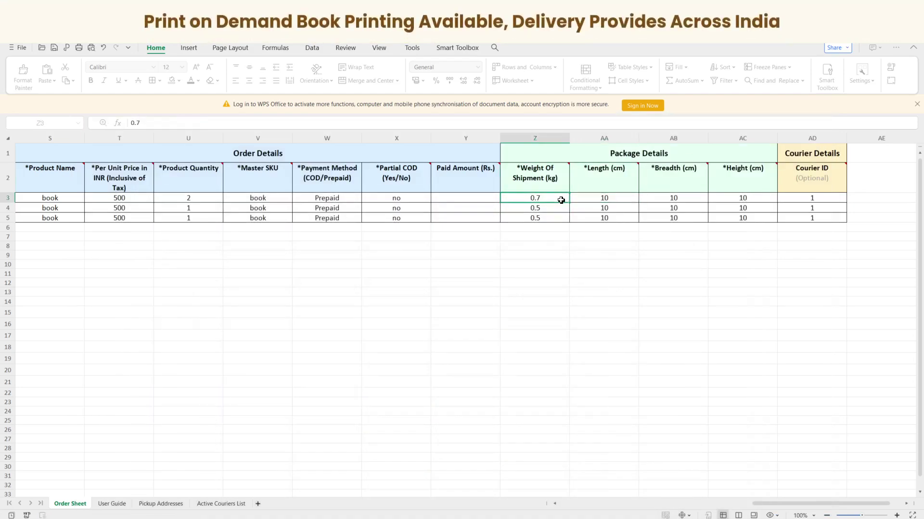
key("Tab")
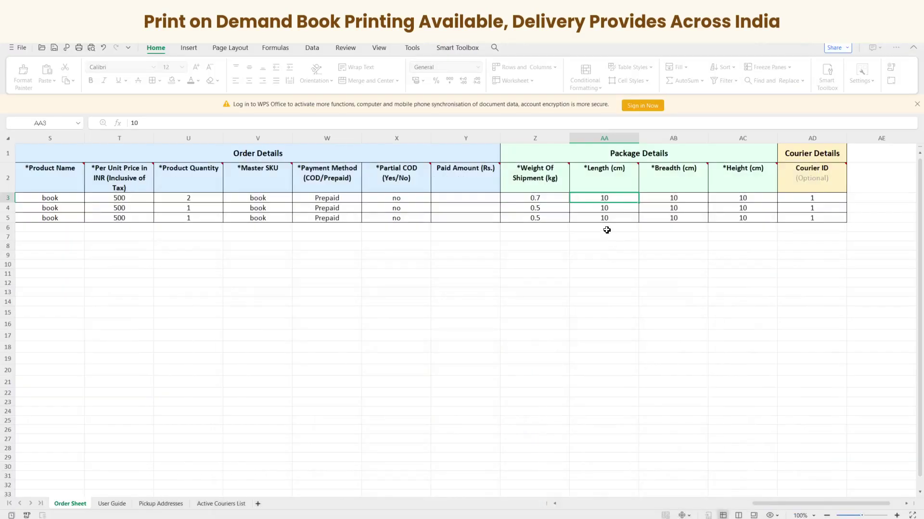
Set the first order's package dimensions to length 28 cm, breadth 19 cm and height 4 cm.
type("28")
key("Tab")
type("19")
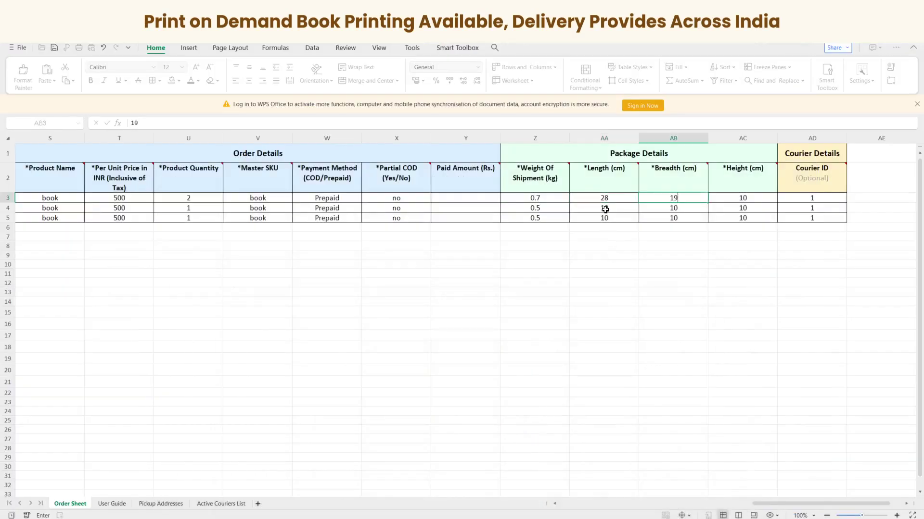
key("Tab")
type("4")
key("Return")
Clear the sample values in the optional Courier ID column for rows 3 to 5.
key("Up")
key("Right")
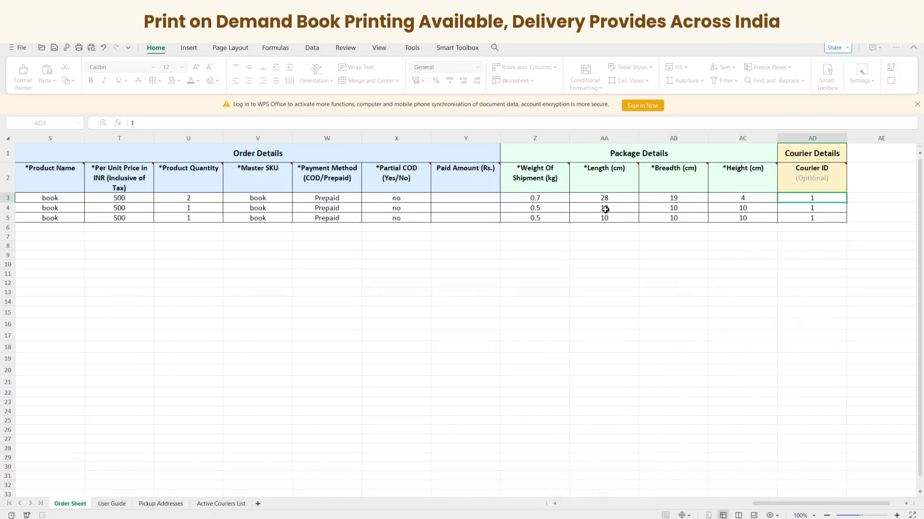
key("shift+Down")
key("shift+Down")
Review the filled-in first order across its columns, from the package details back to the buyer's details.
key("Left")
key("Left")
key("Left")
key("Left")
key("Left")
key("Left")
key("Left")
key("Left")
key("Left")
key("Left")
key("Left")
key("Left")
key("Left")
key("Left")
key("Left")
key("Left")
key("Left")
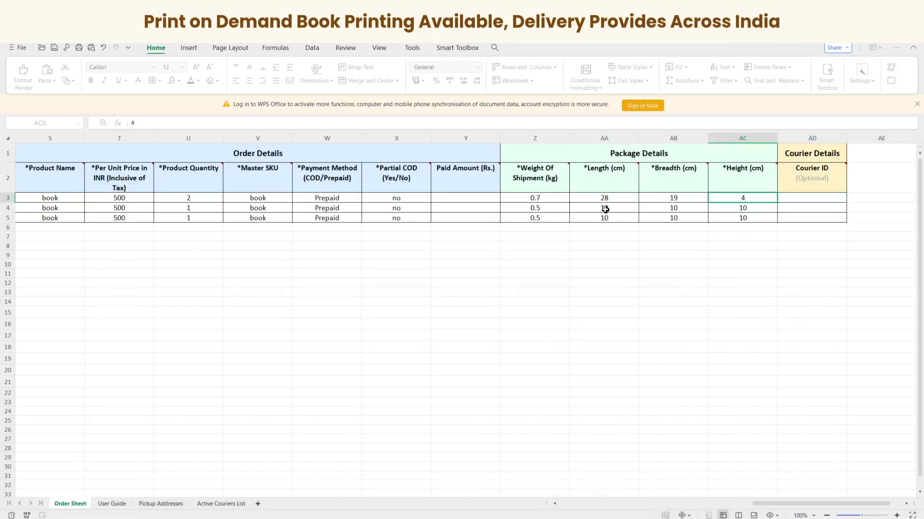
key("Left")
key("Left")
key("Left")
key("Left")
key("Left")
key("Left")
key("Left")
key("Left")
key("Left")
key("Left")
key("Left")
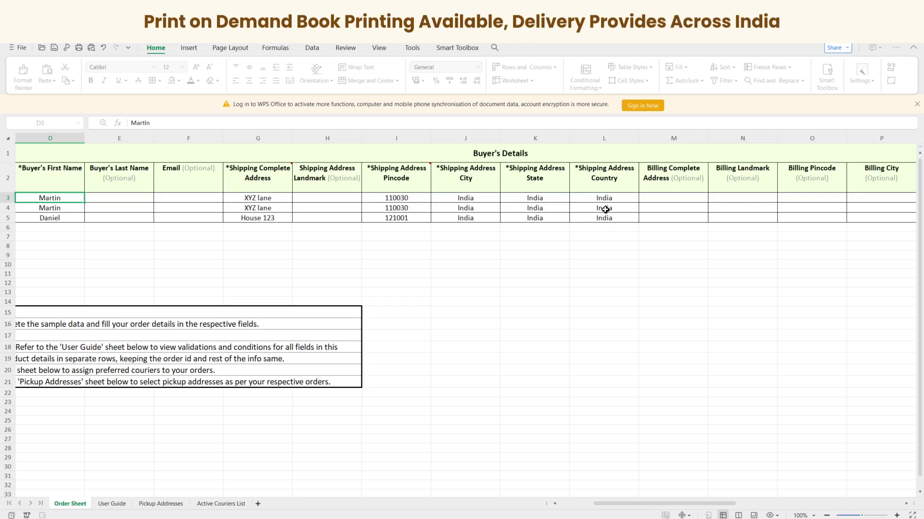
key("Right")
key("Right")
key("Right")
key("Right")
key("Right")
key("Right")
key("Right")
key("Right")
key("Right")
key("Right")
key("Right")
key("Right")
key("Right")
key("Right")
key("Right")
key("Right")
key("Right")
key("Right")
key("Right")
key("Right")
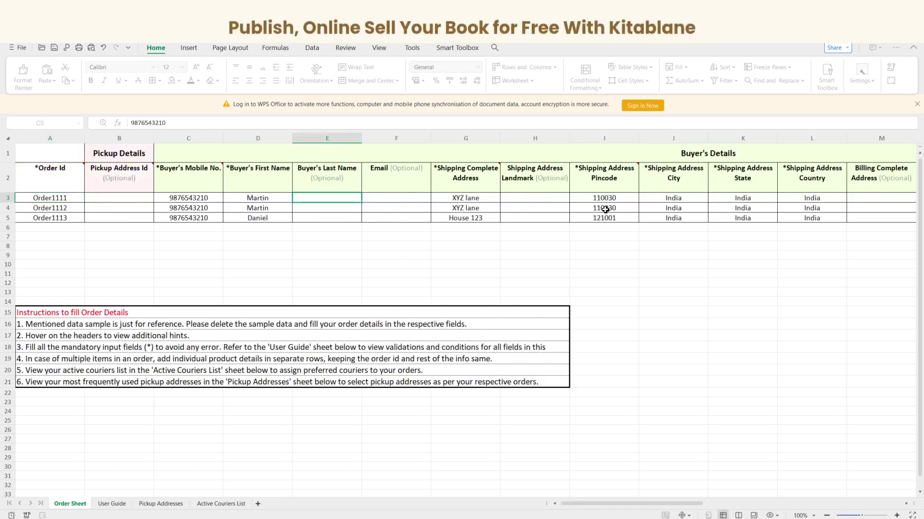
Review the second order's row back to its Order Id in column A.
key("Down")
key("Left")
key("Left")
key("Left")
key("Left")
key("Left")
key("Left")
key("Left")
key("Left")
key("Left")
key("Left")
key("Left")
key("Left")
key("Left")
key("Left")
key("Left")
key("Left")
key("Left")
key("Left")
key("Left")
key("Left")
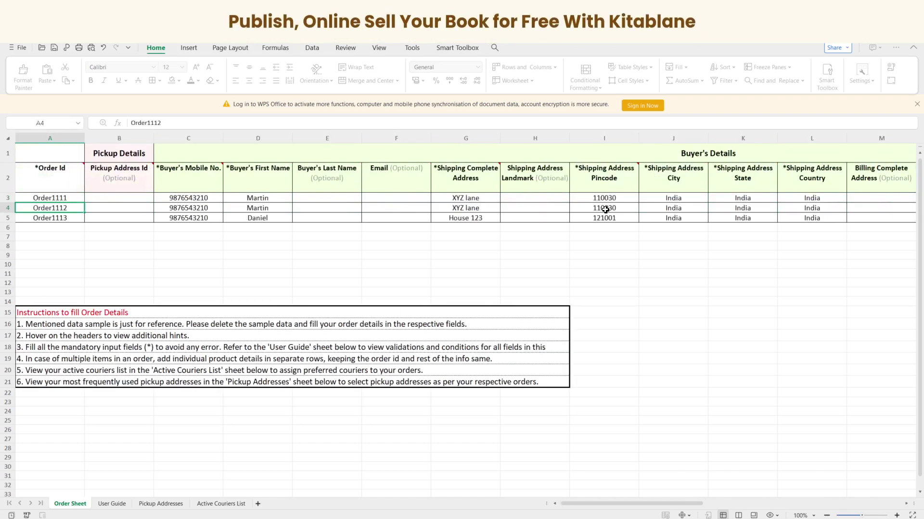
Save the order sheet, dismiss the upgrade offer and switch to Shiprocket's Bulk Orders page in the browser.
key("ctrl+s")
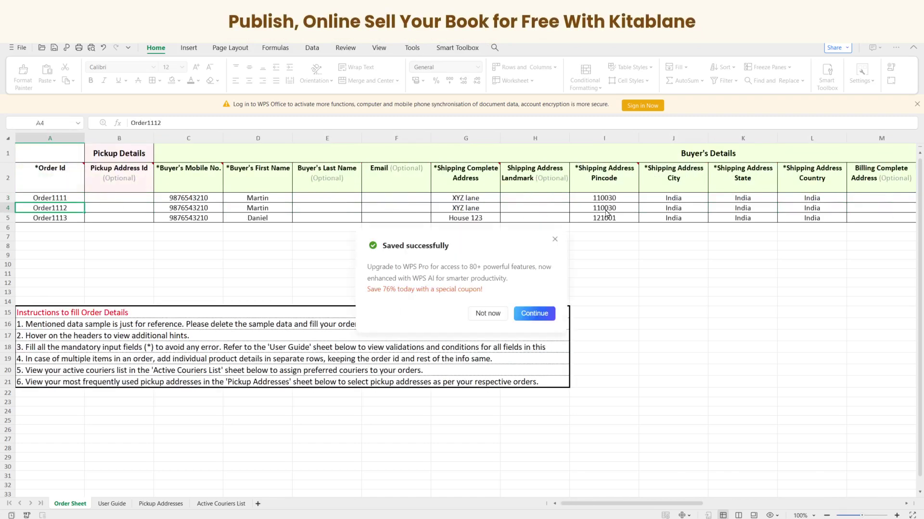
left_click(555, 240)
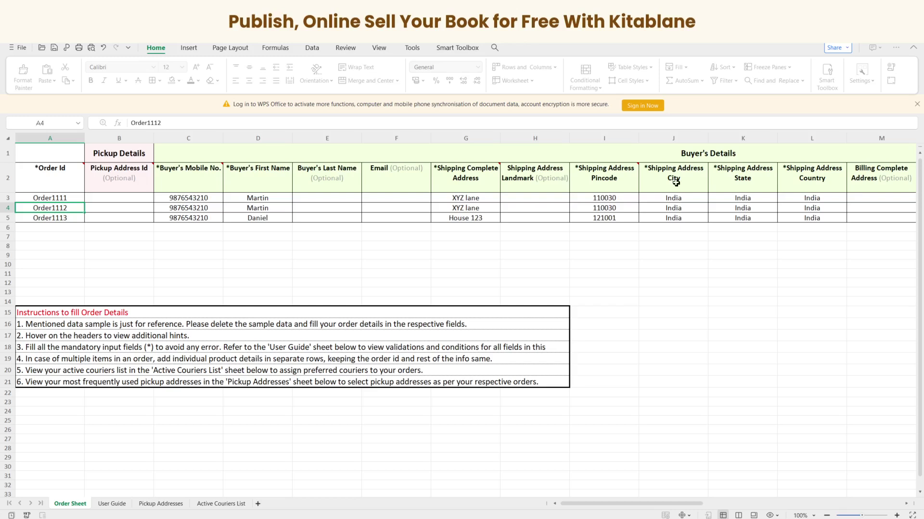
key("alt+Tab")
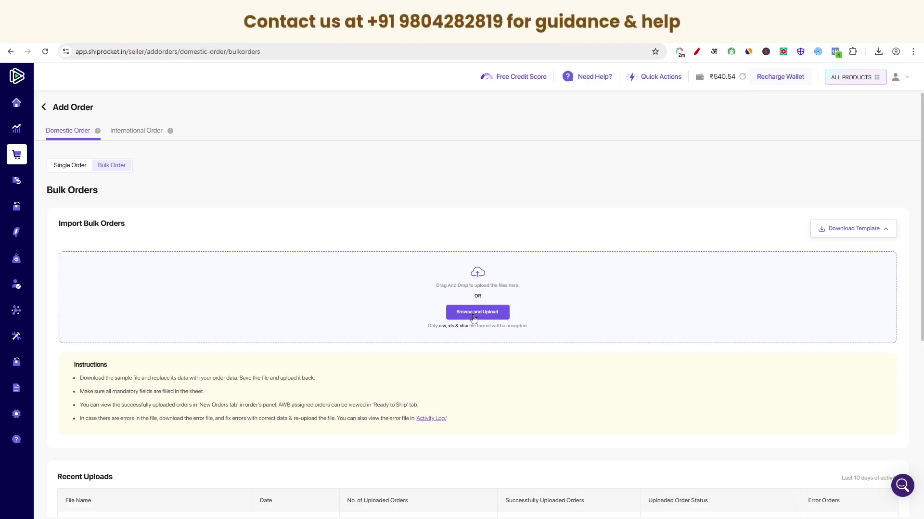
scroll(519, 314, "down", 3)
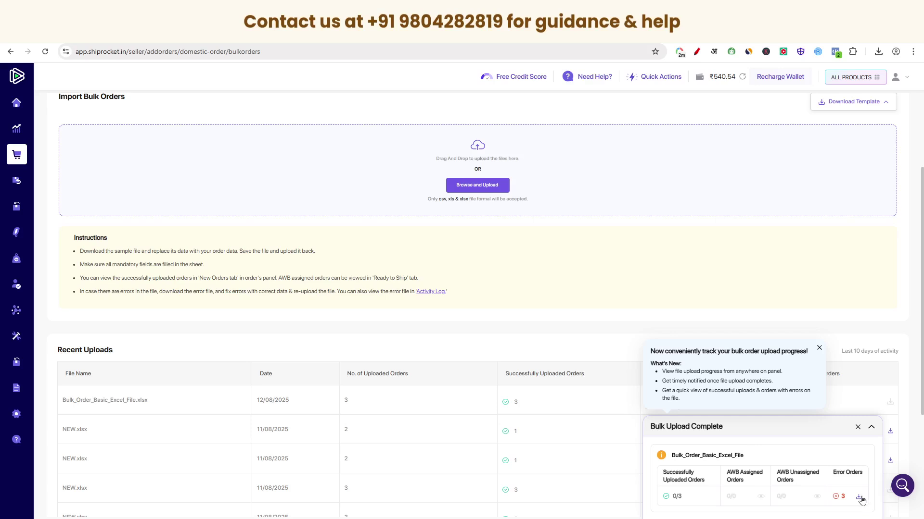
Download and open the error file for the Bulk_Order_Basic_Excel_File upload, and examine its Error and Order Id columns for rows 3 to 5.
left_click(859, 497)
left_click(793, 81)
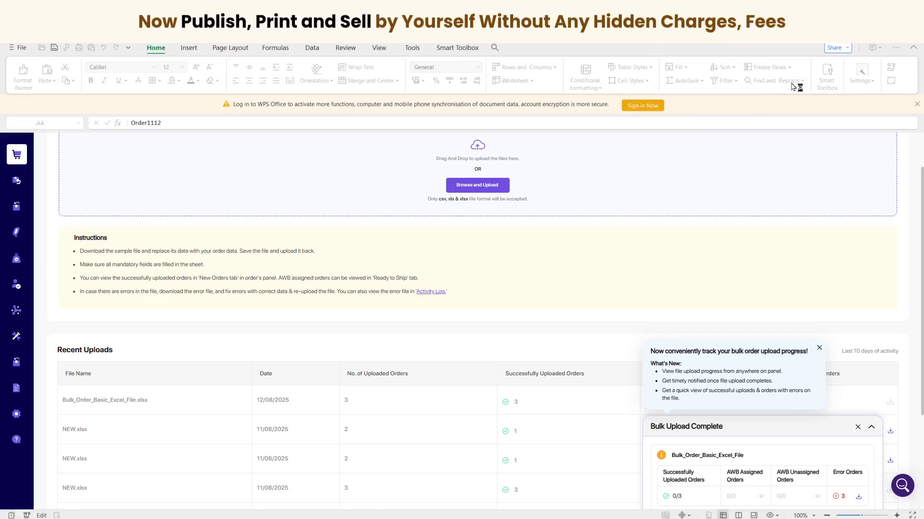
left_click_drag(206, 199, 205, 217)
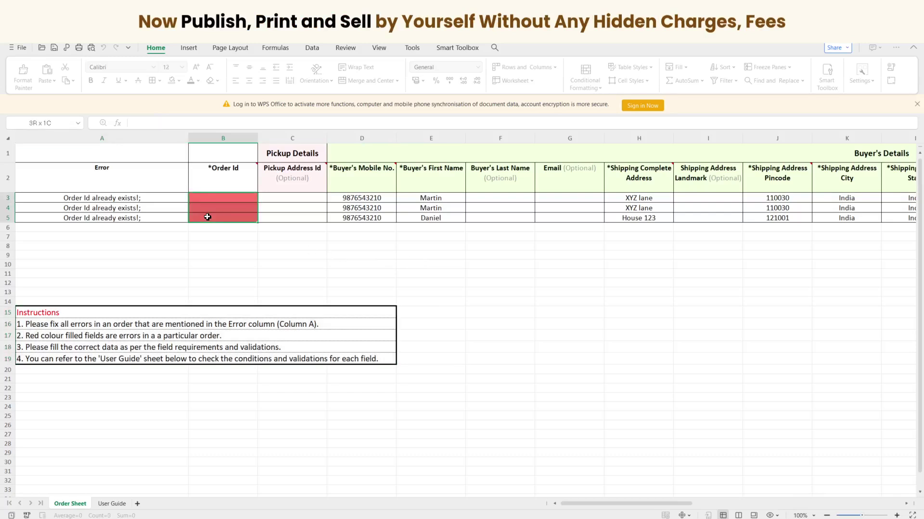
left_click_drag(127, 198, 107, 216)
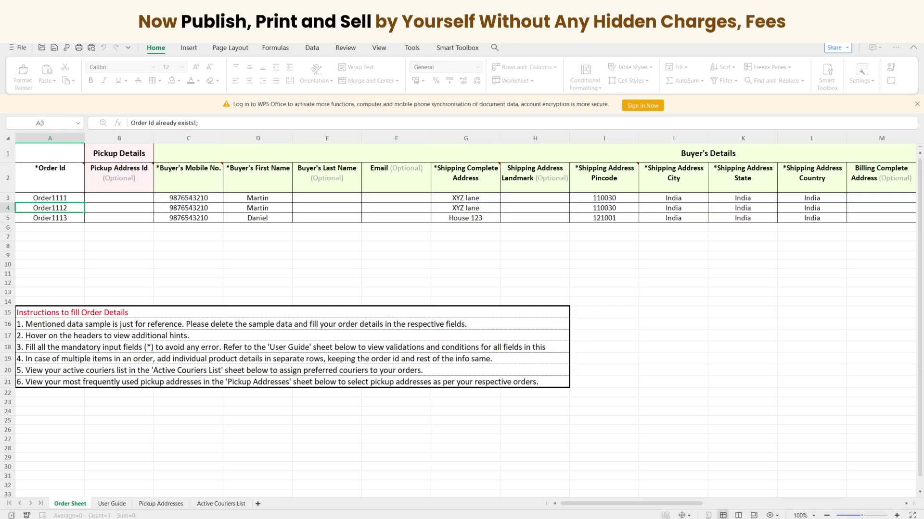
Replace the first order's Order Id in row 3 of the order sheet with a new unique ID.
left_click(62, 210)
left_click(59, 201)
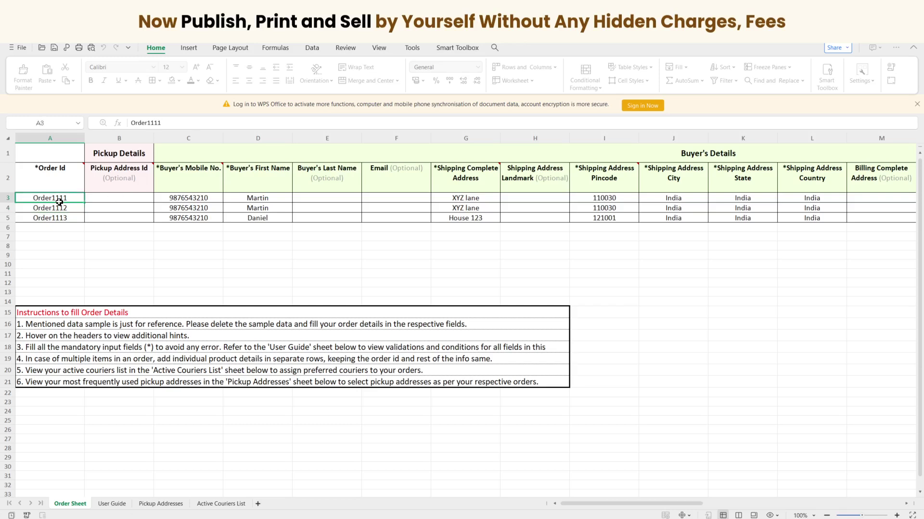
type("red98")
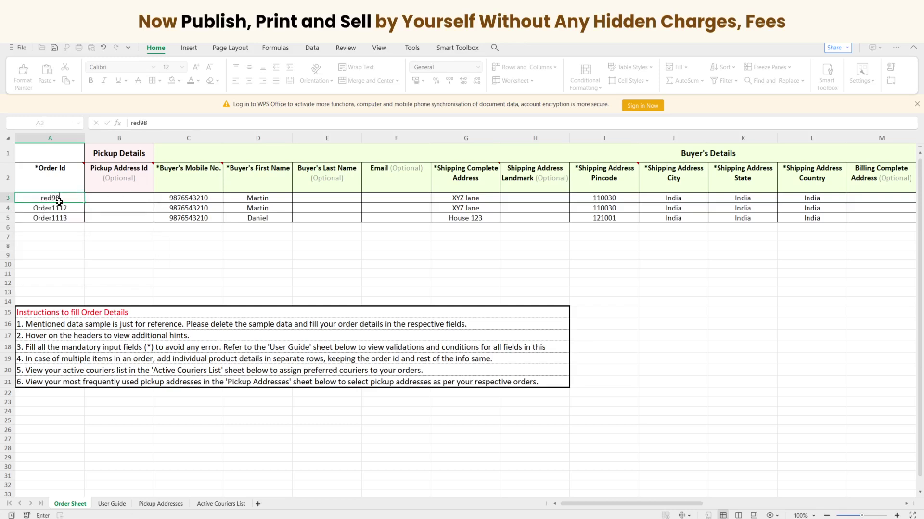
type("1")
left_click(72, 236)
Extend the new Order Id as a series from row 3 down to the orders in rows 4 and 5.
left_click(56, 198)
key("ctrl+c")
left_click(98, 199)
left_click(72, 199)
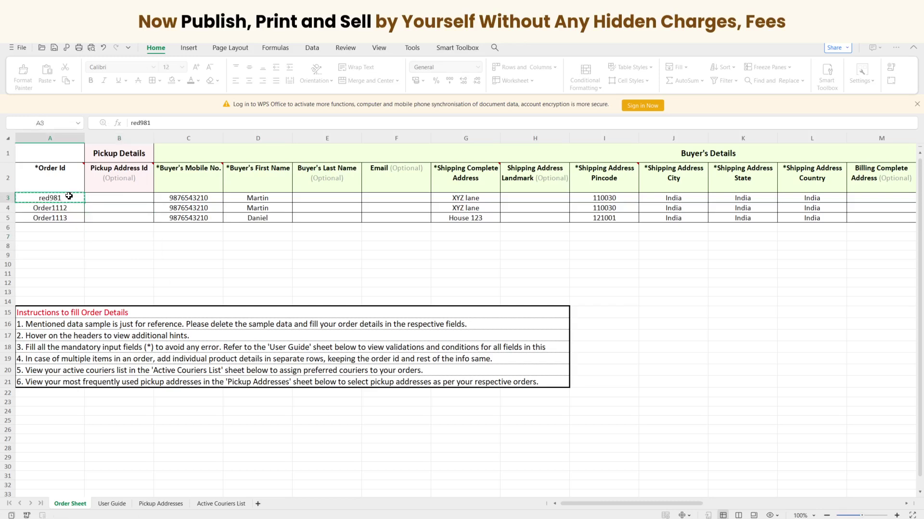
left_click_drag(84, 202, 99, 218)
left_click(75, 208)
left_click(103, 217)
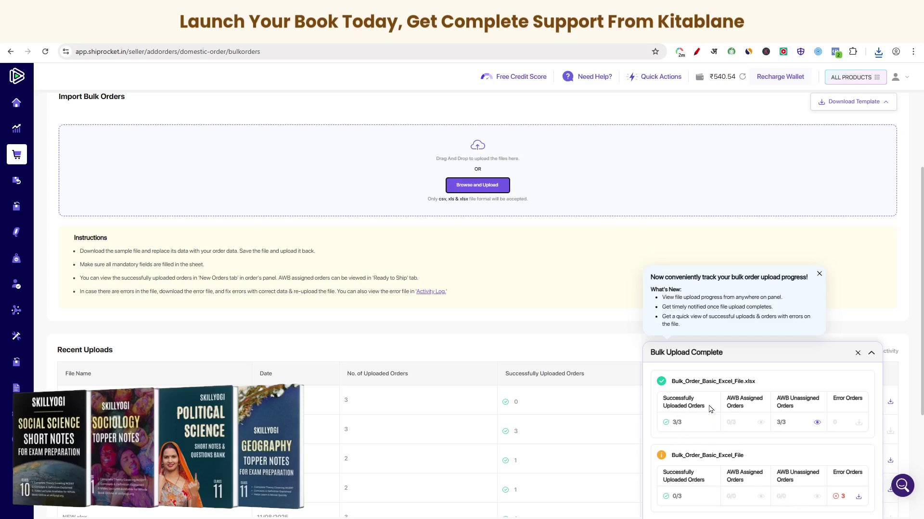
Open the uploaded AWB-unassigned orders, start shipping the newest one and check the couriers' freight charges.
left_click(816, 422)
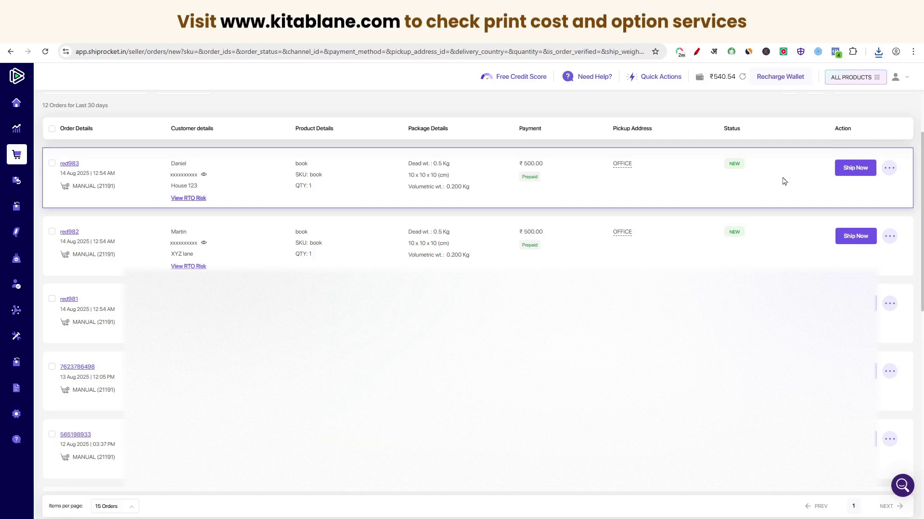
left_click(851, 169)
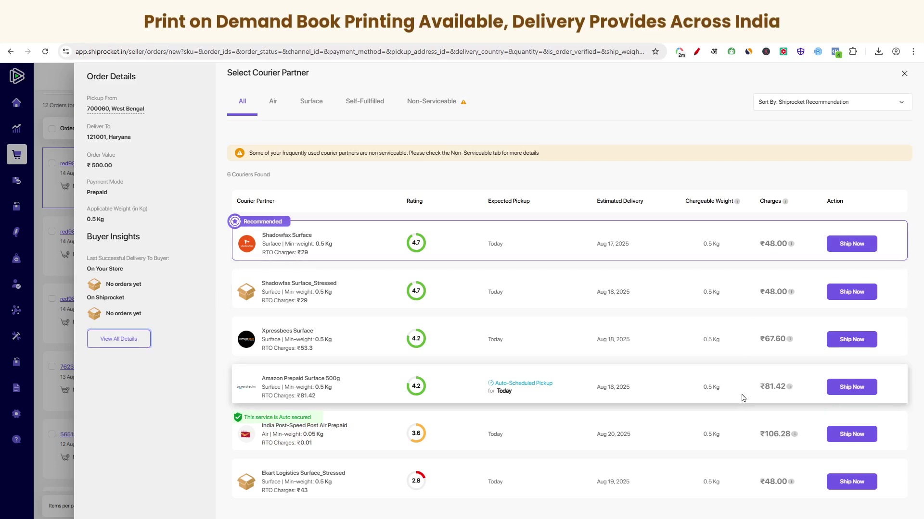
mouse_move(793, 247)
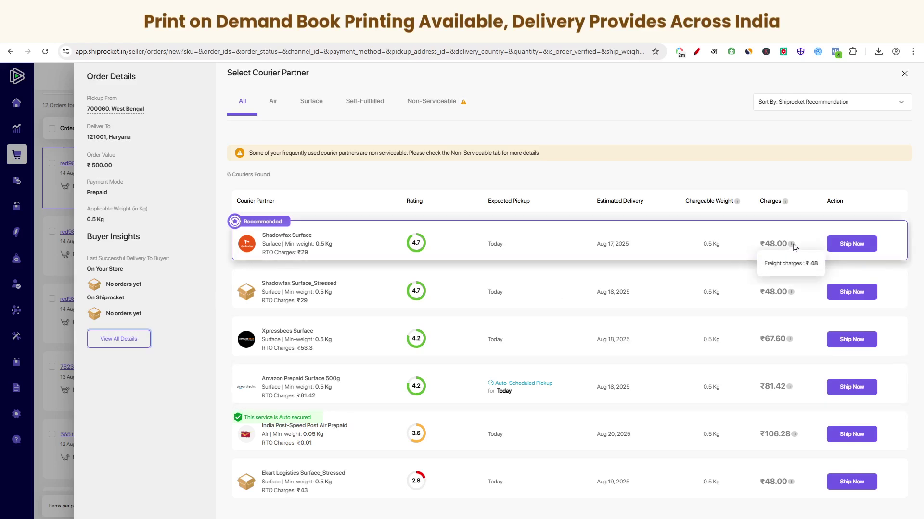
mouse_move(793, 295)
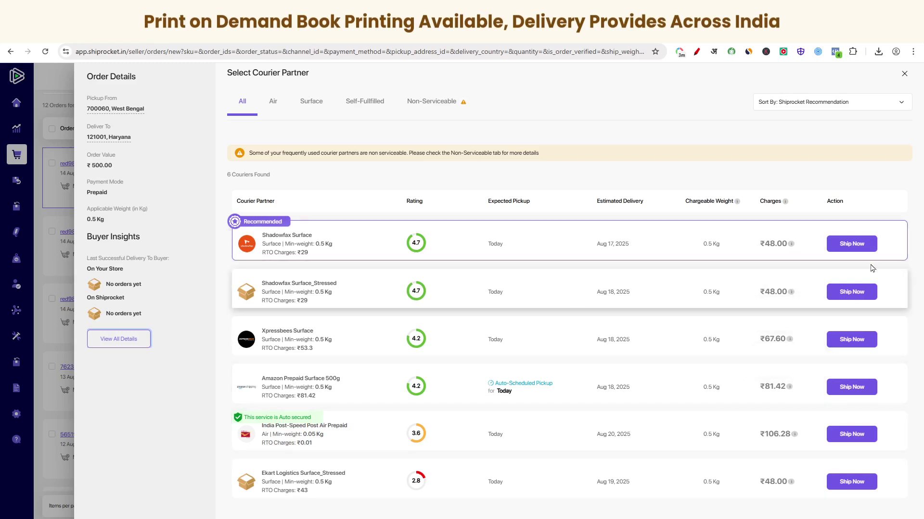
Ship the order with the recommended Shadowfax Surface courier and schedule its pickup for 18 August 2025.
left_click(860, 248)
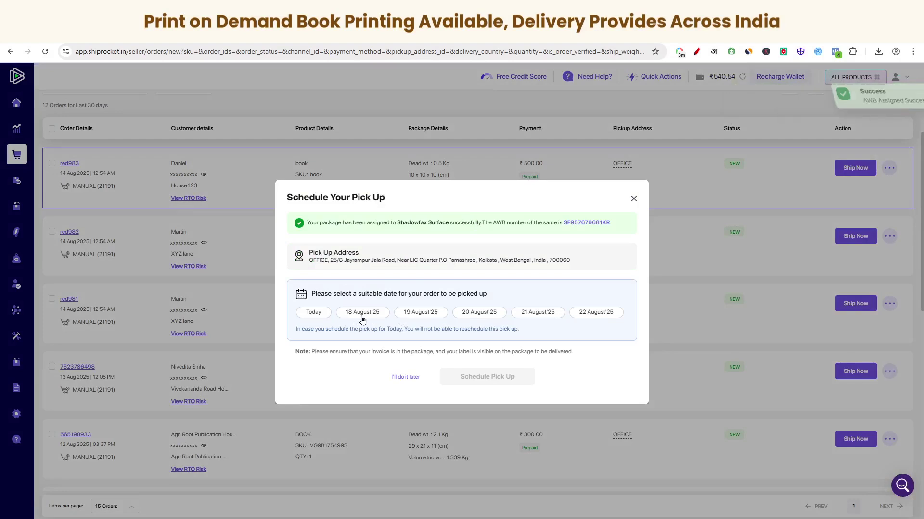
left_click(363, 313)
left_click(480, 378)
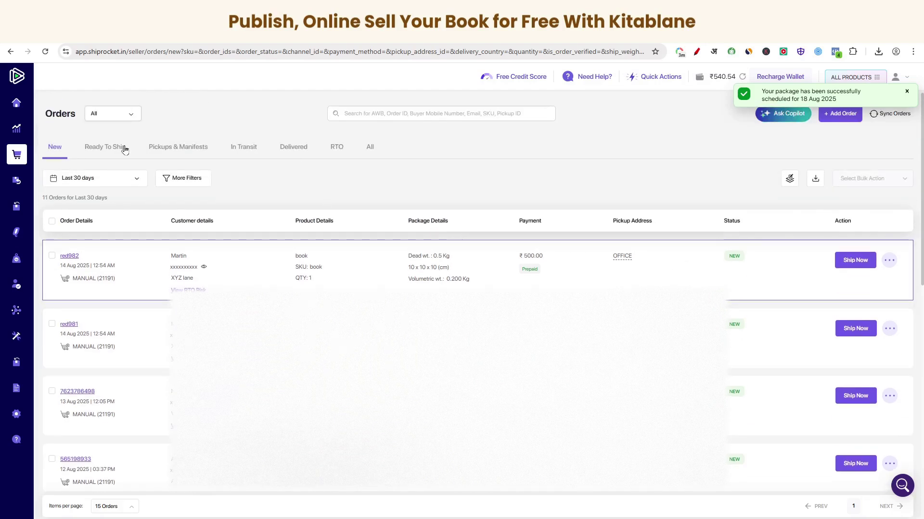
Download the shipping label for the newest order among those ready to ship.
left_click(97, 147)
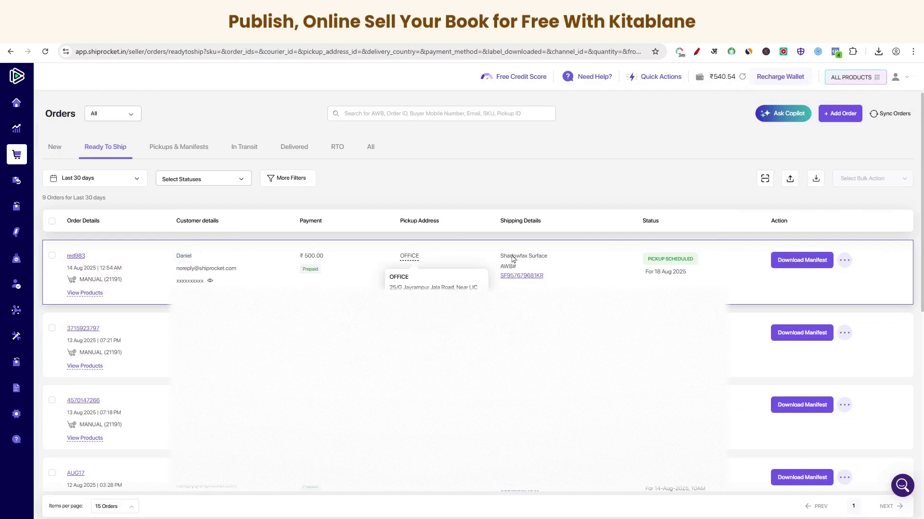
left_click(843, 261)
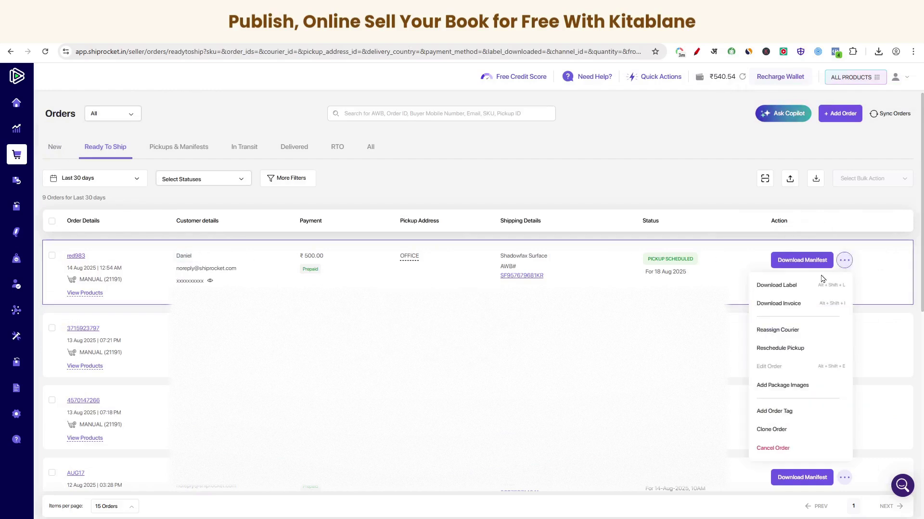
left_click(796, 287)
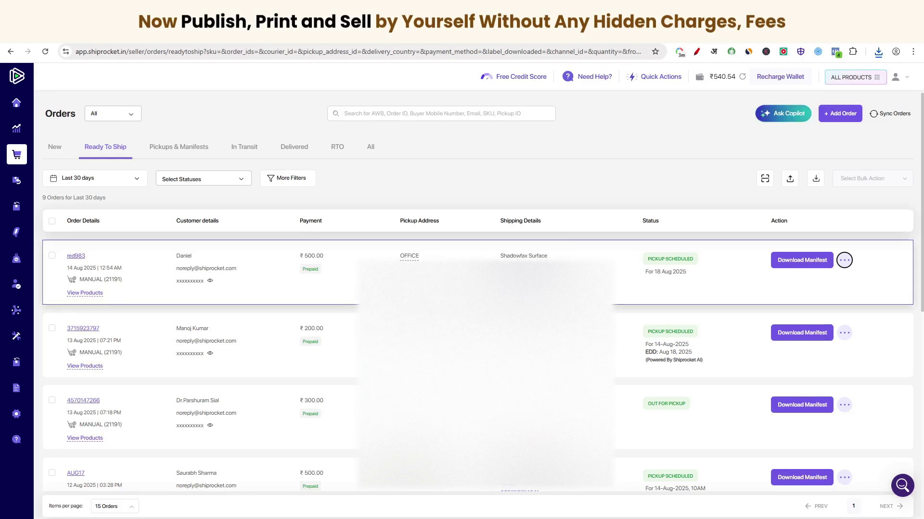
Open the shipment's tracking page and examine its status, order details and courier activity.
left_click(470, 239)
scroll(282, 273, "down", 1)
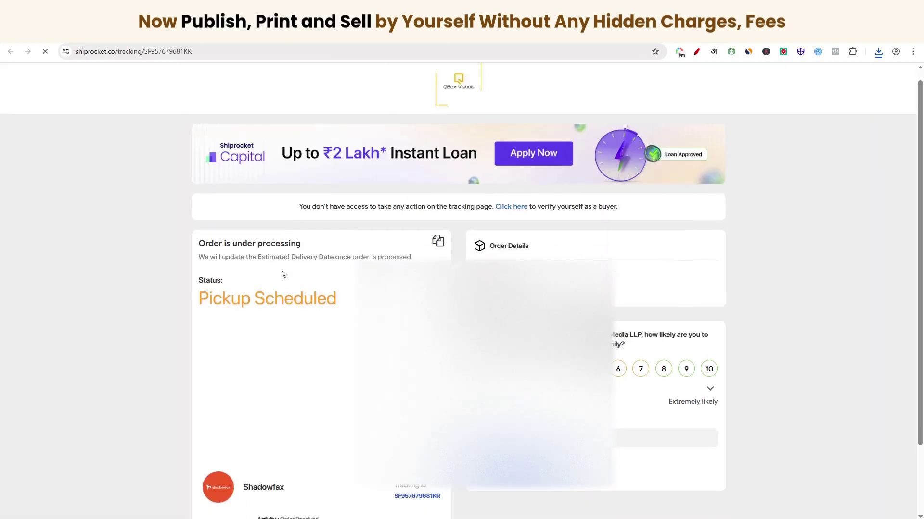
scroll(282, 264, "down", 1)
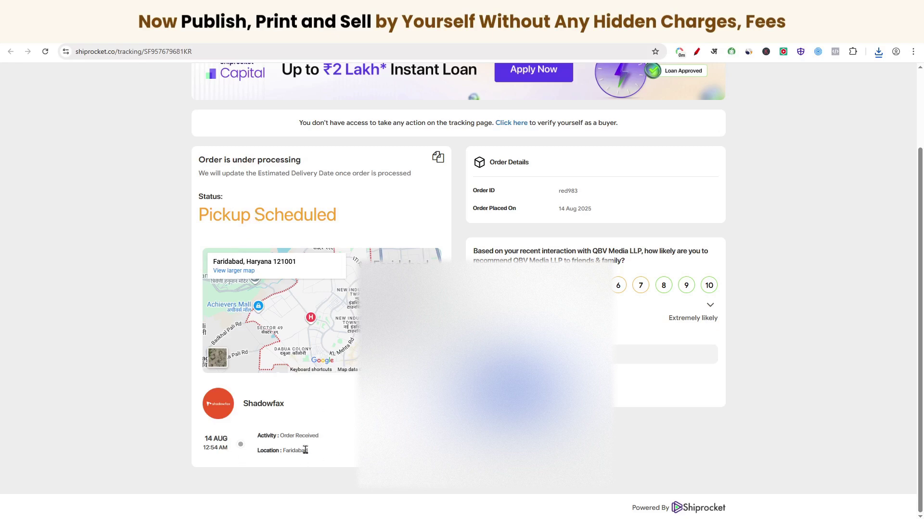
scroll(700, 151, "up", 2)
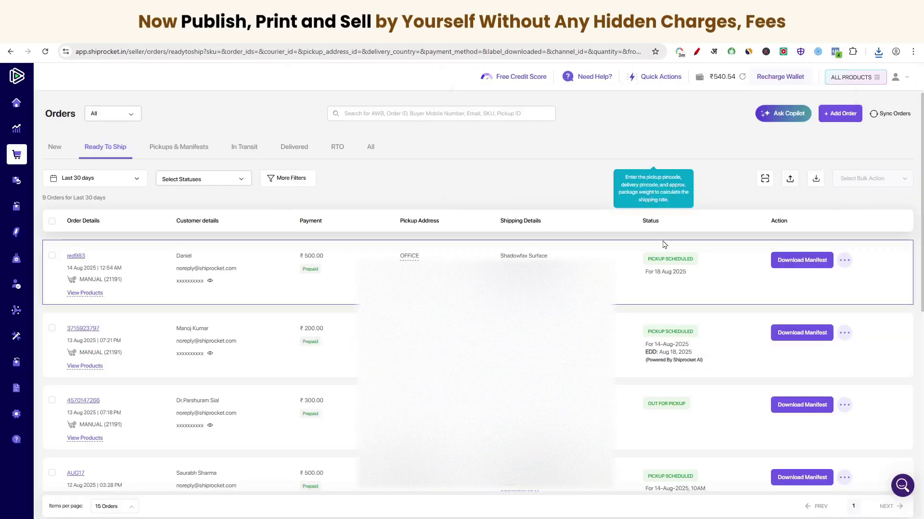
Start cancelling the newest ready-to-ship order.
left_click(845, 261)
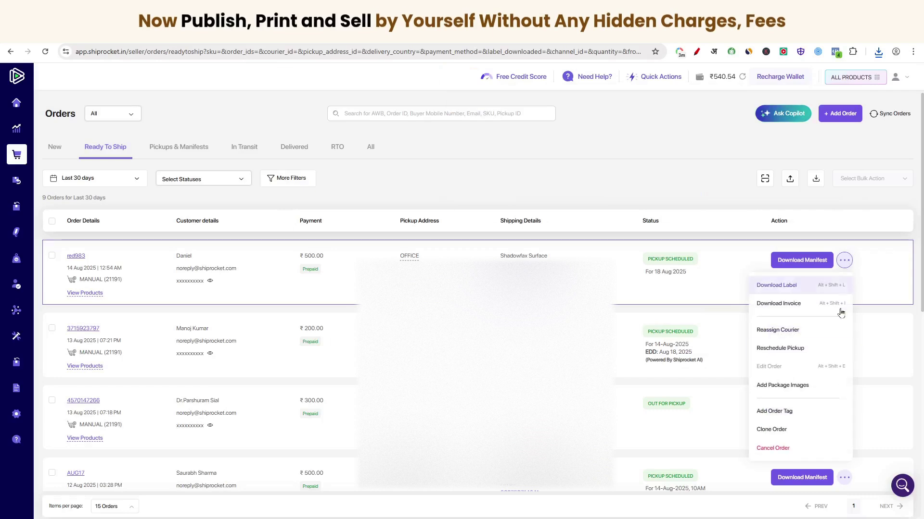
left_click(789, 446)
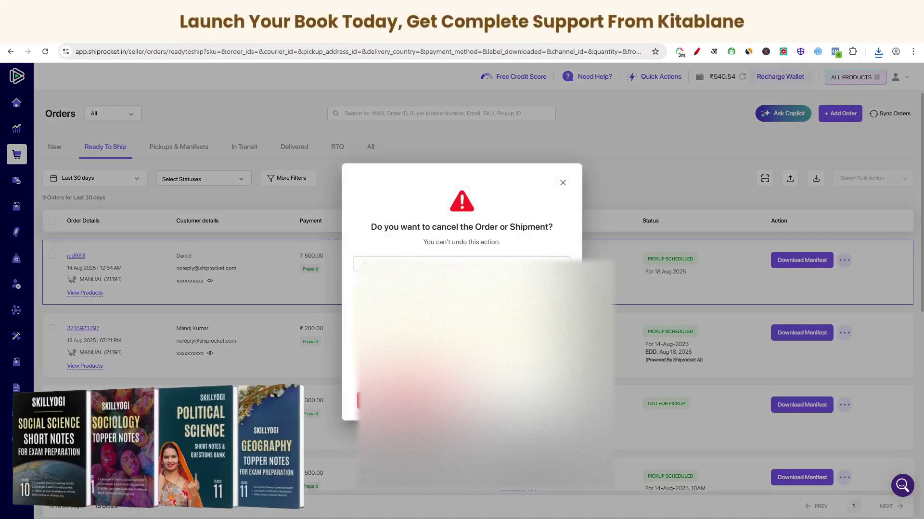